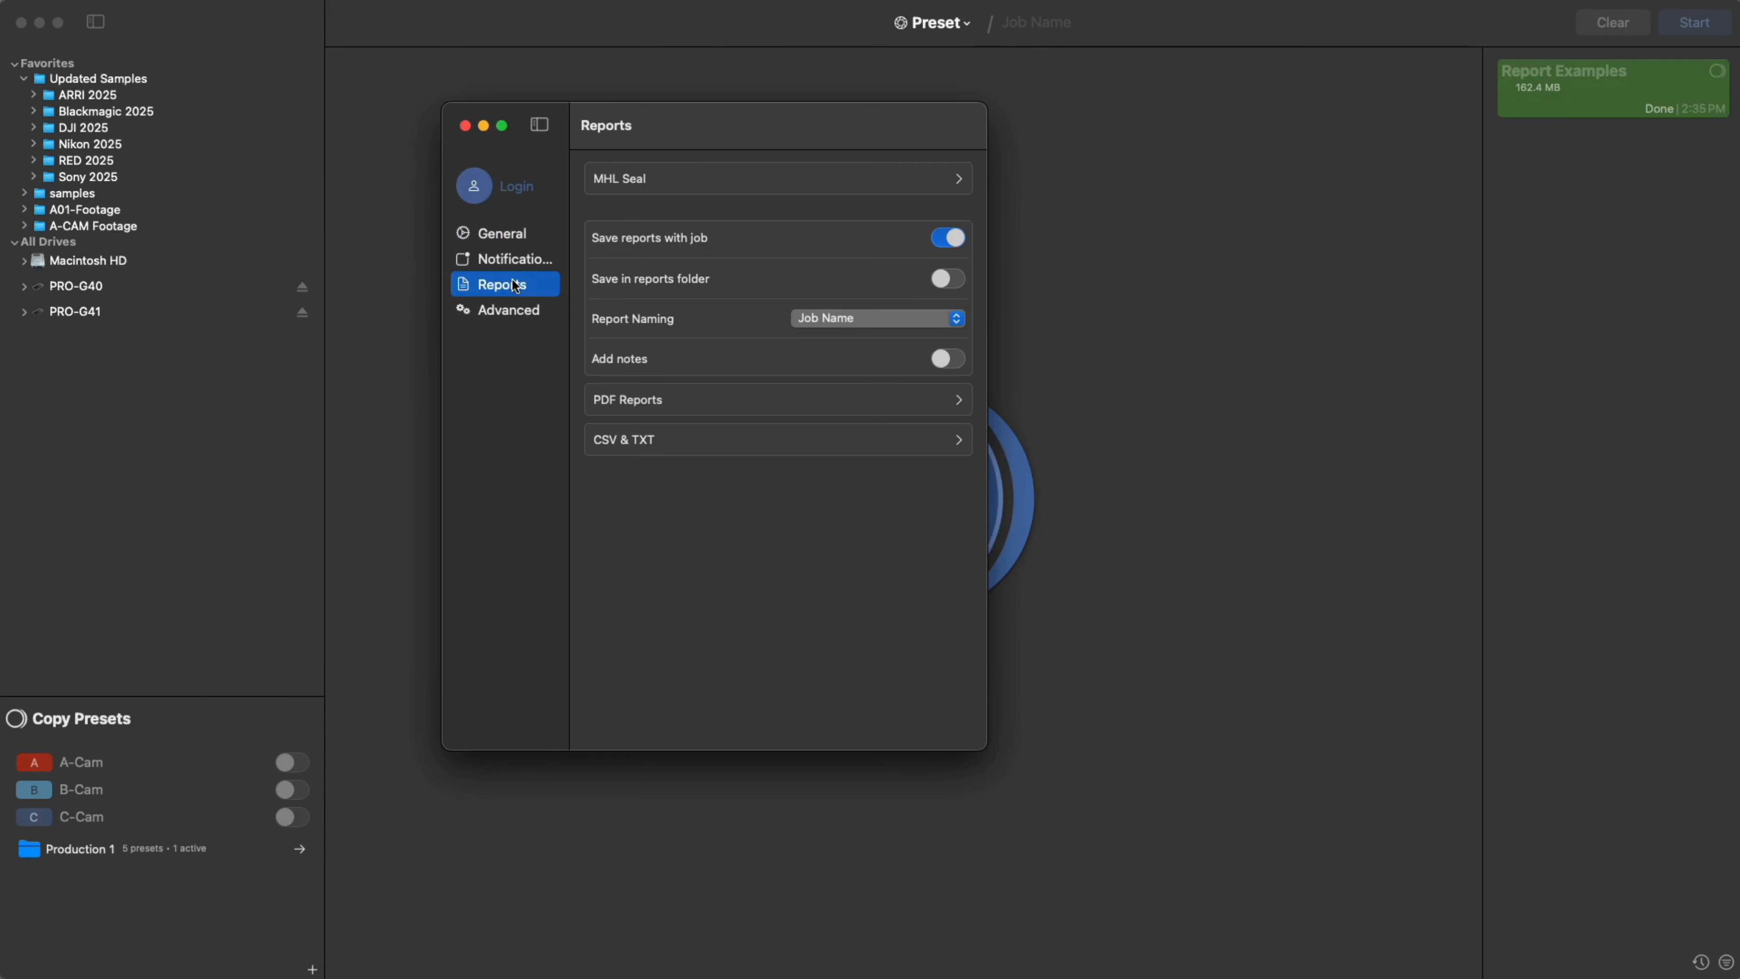
Step: Open the MHL Seal settings and select ASCMHL as the seal standard
left_click(679, 183)
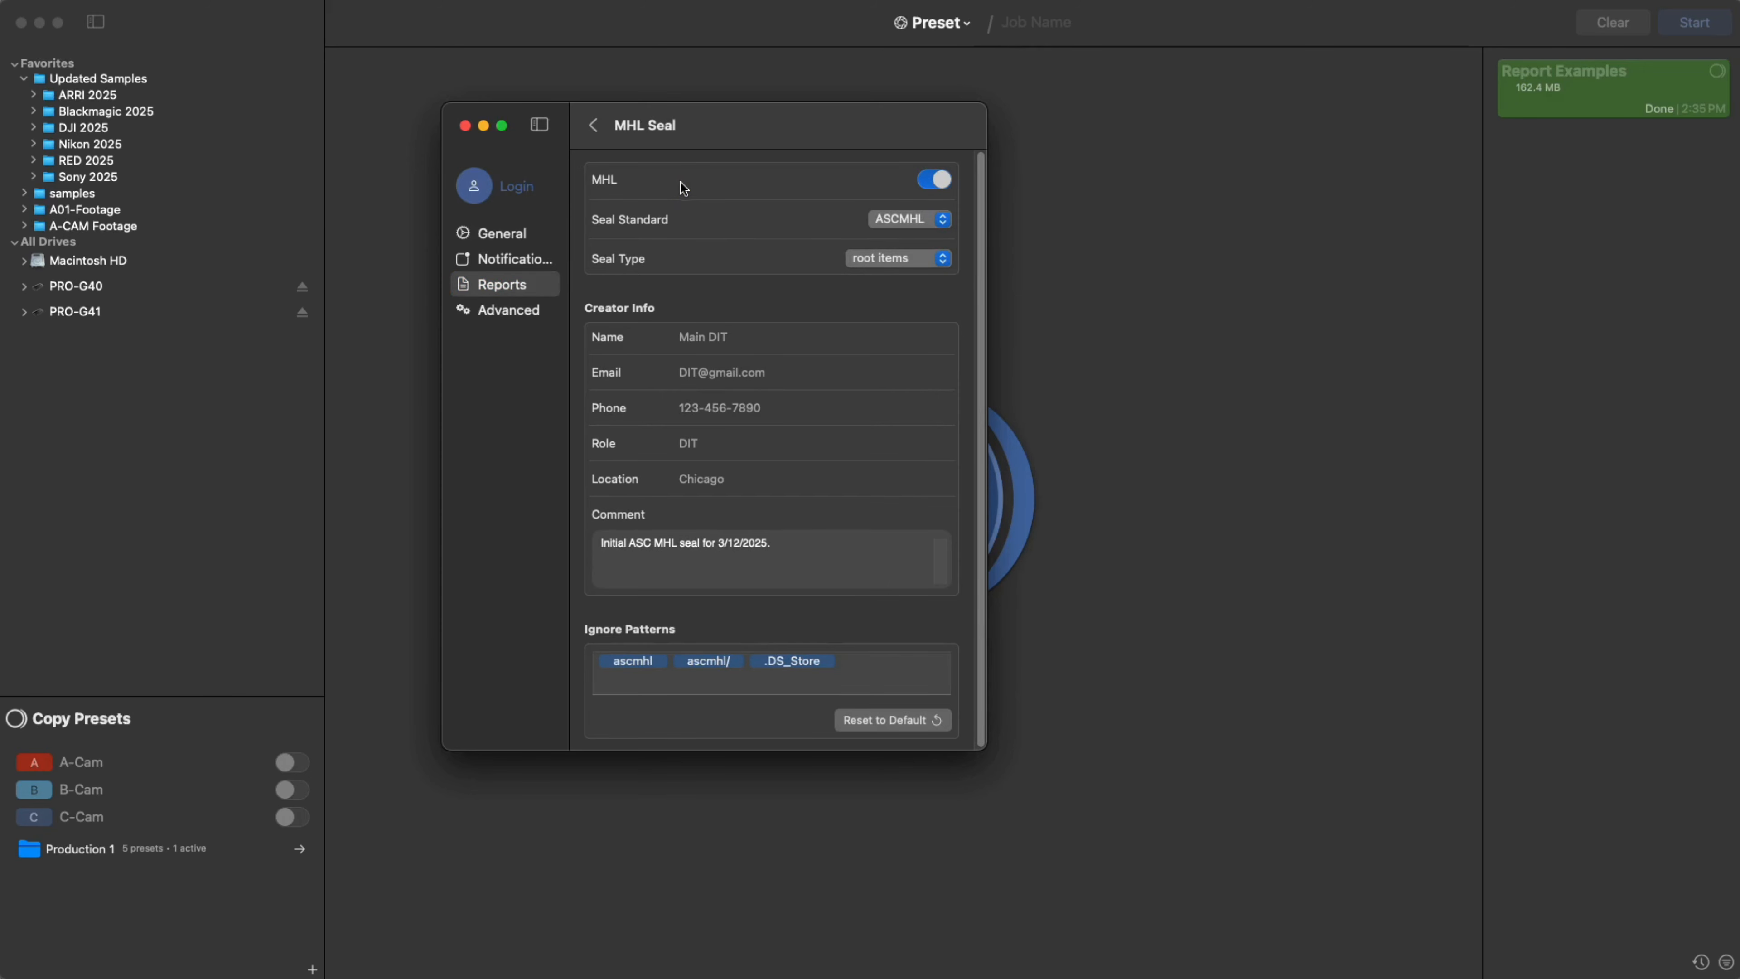
left_click(943, 224)
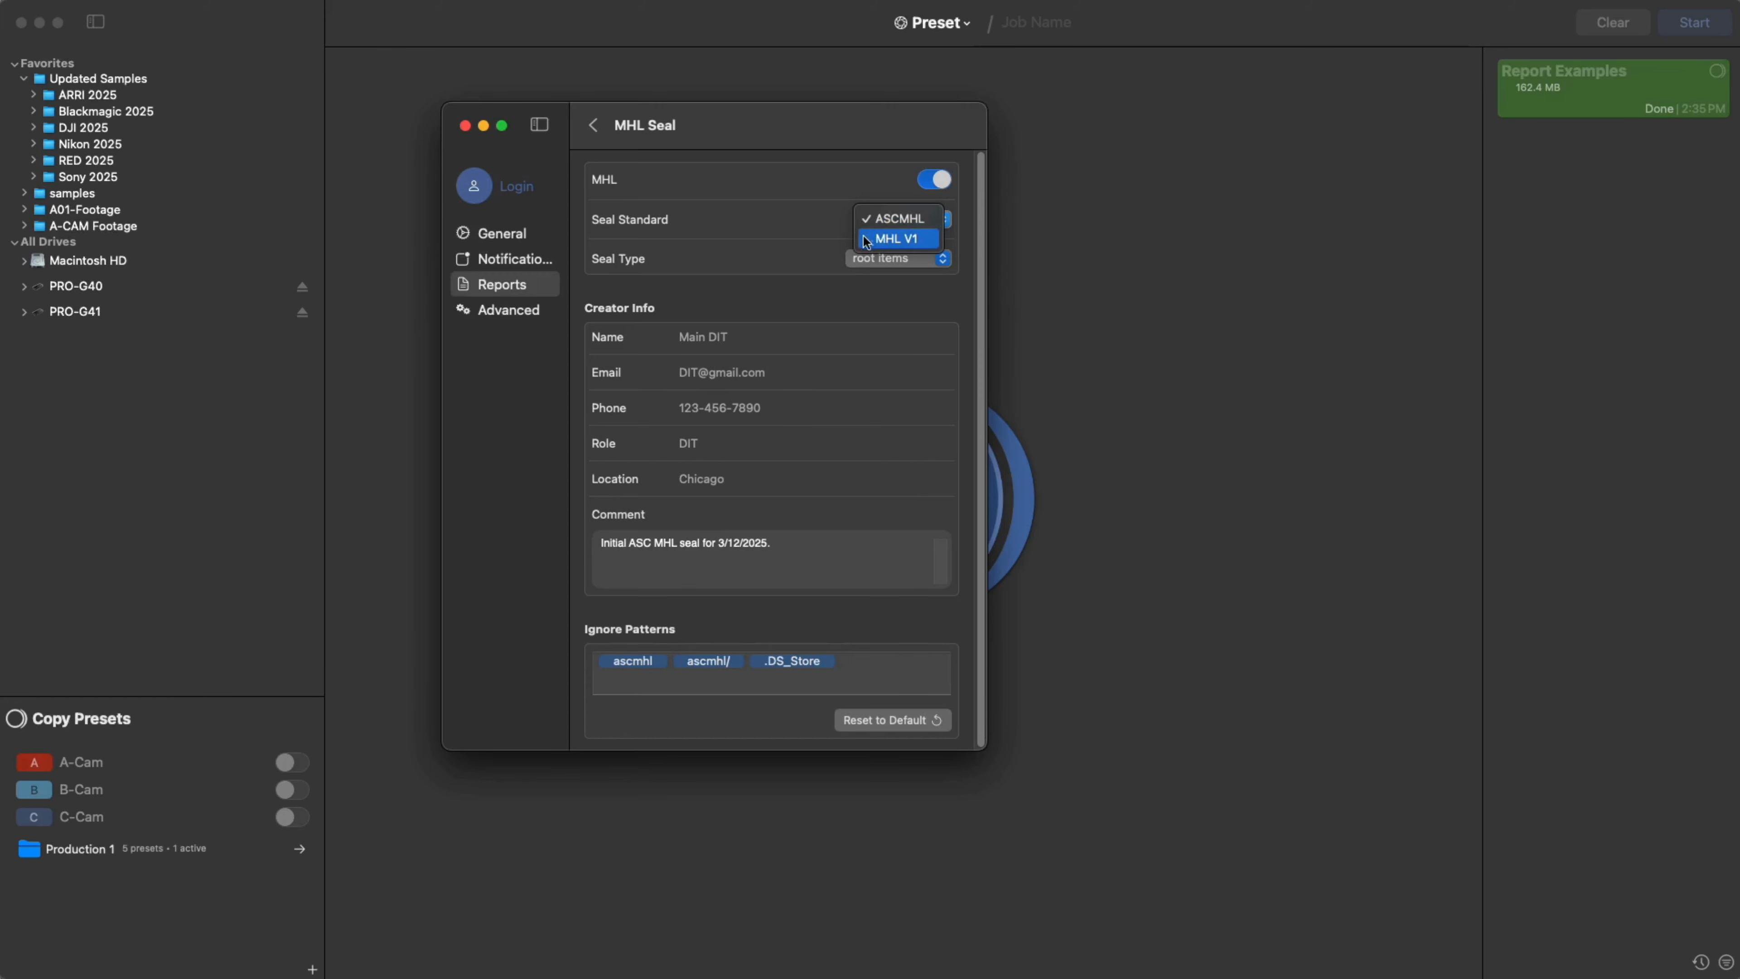
left_click(866, 221)
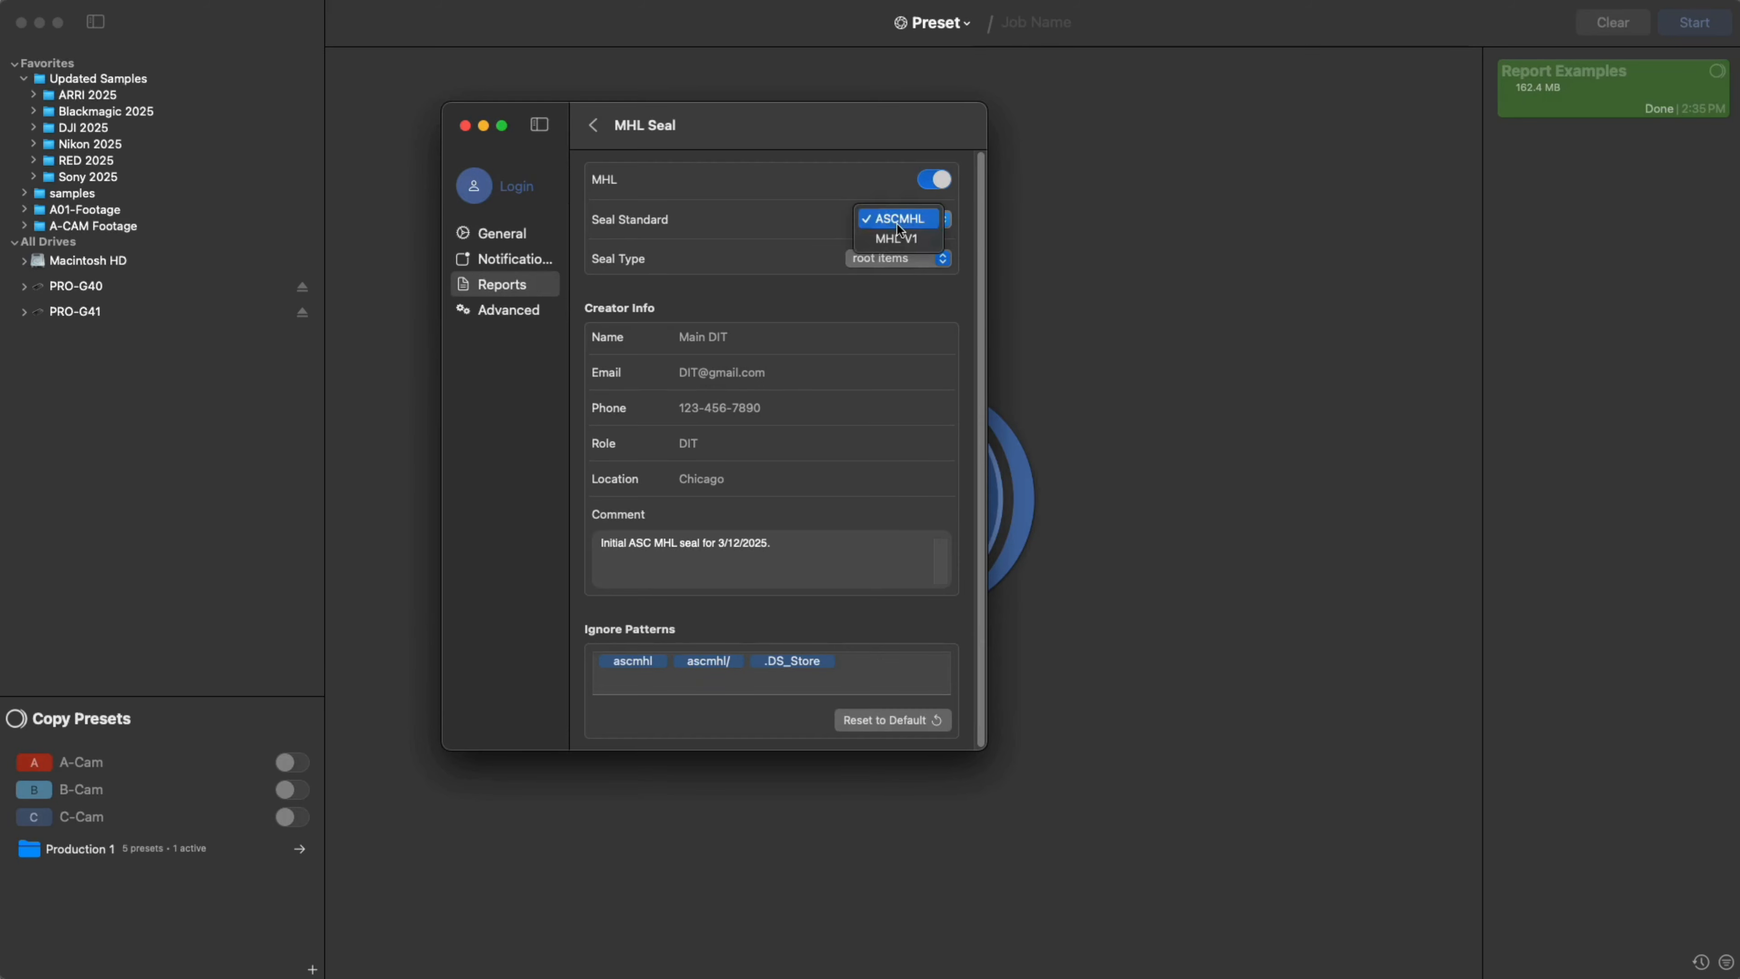
Step: Try MHL V1 as the seal standard and switch it back to ASCMHL
left_click(897, 238)
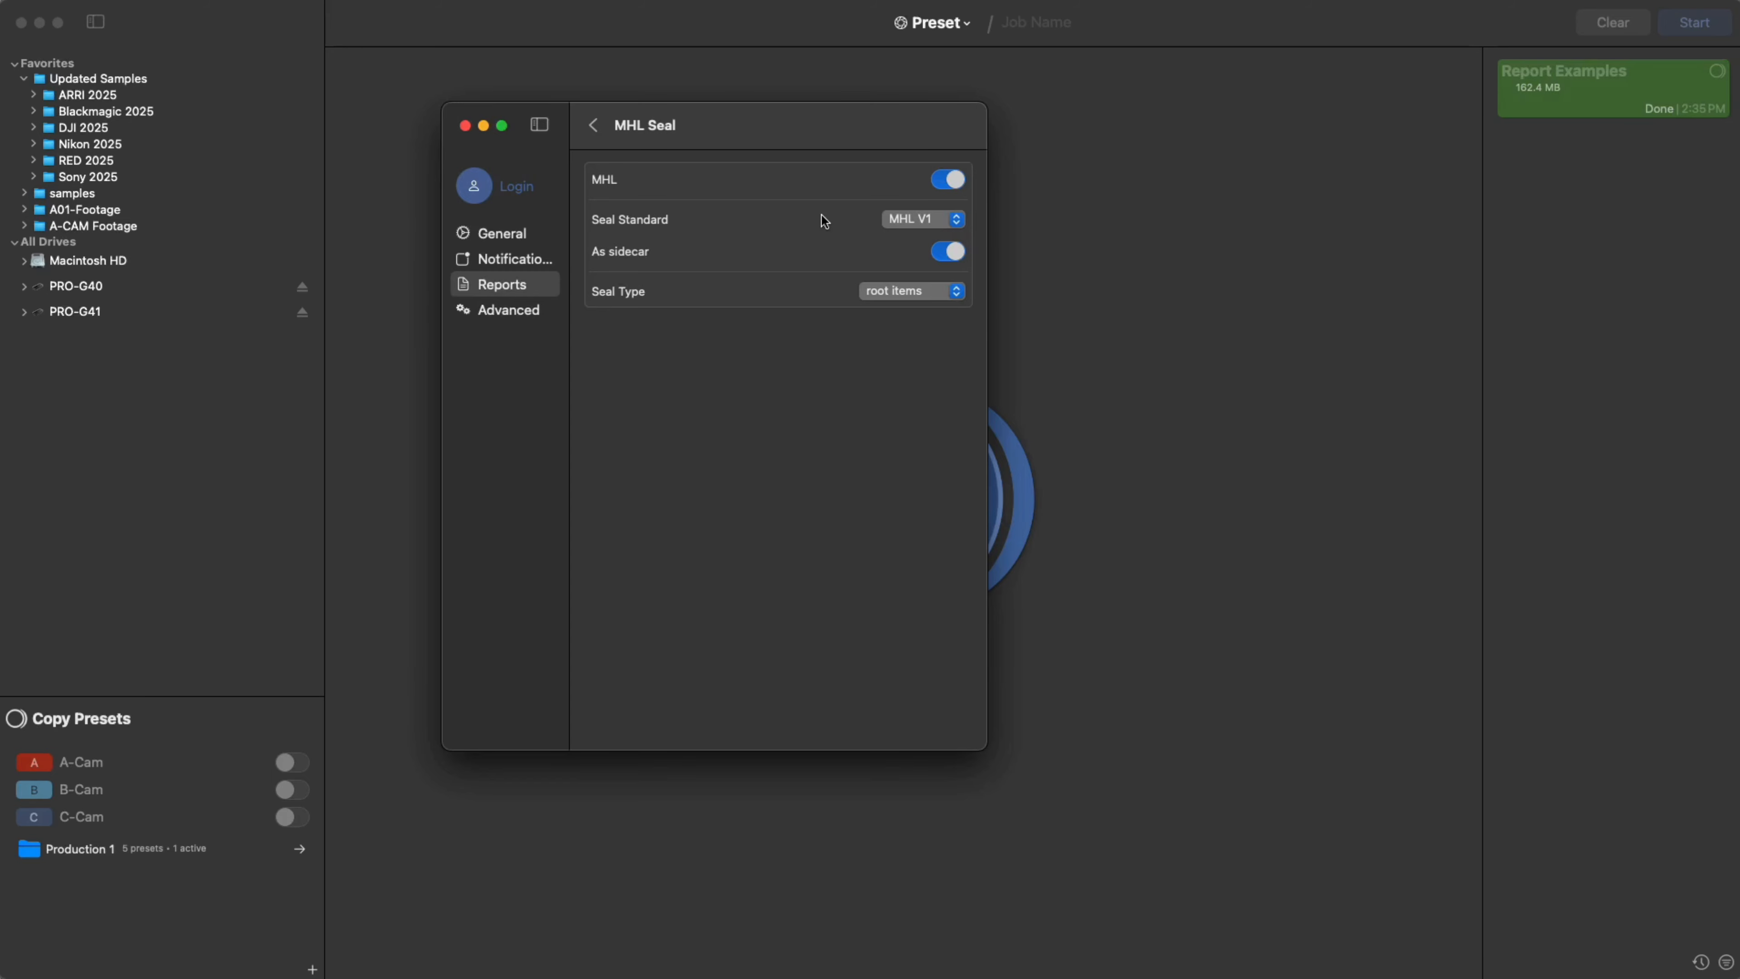
left_click(948, 253)
left_click(894, 220)
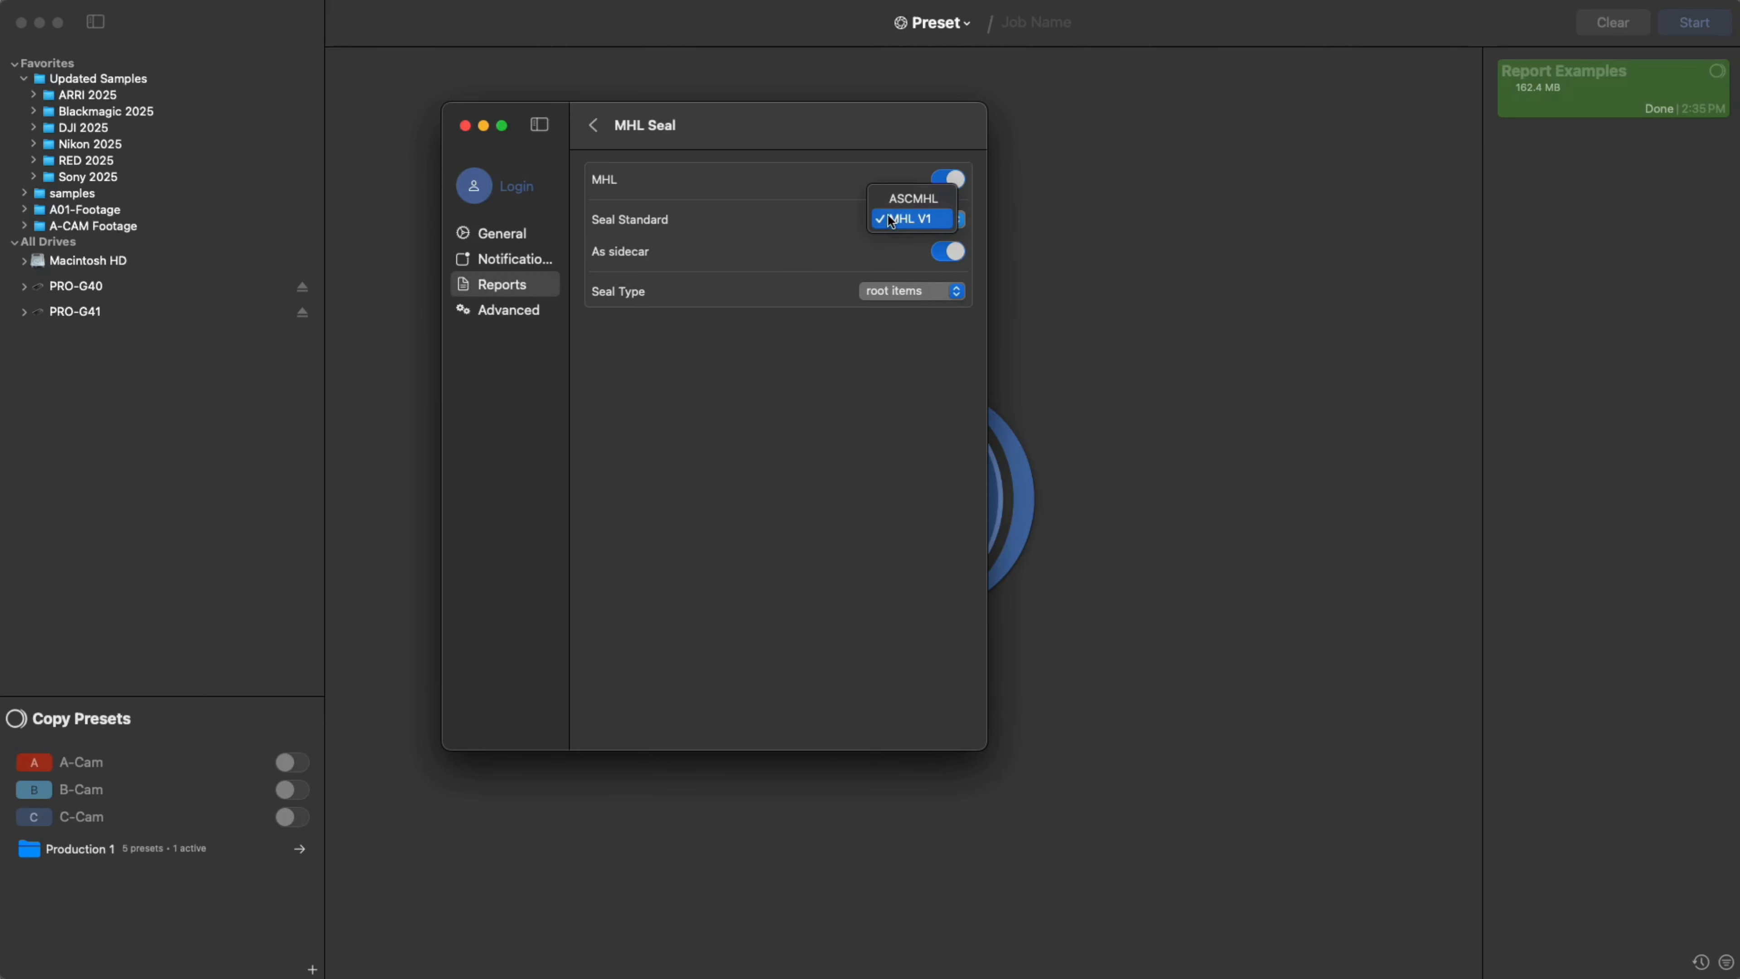
left_click(892, 195)
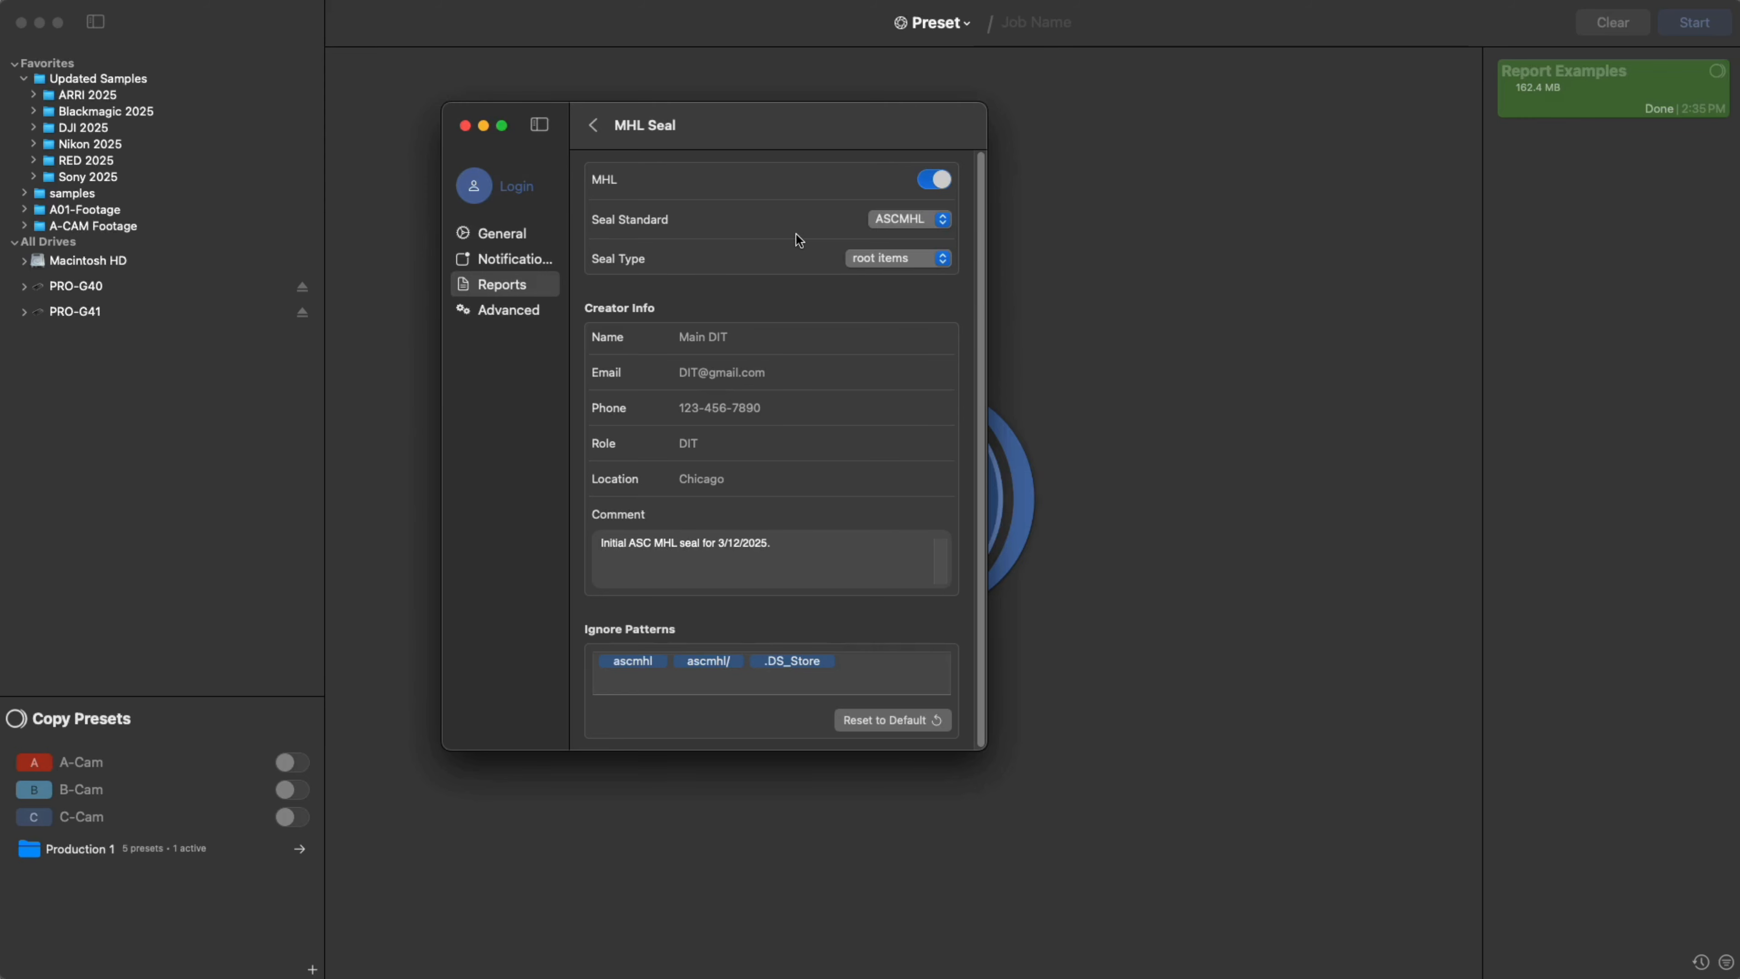
Step: Set the MHL seal type to output folders
left_click(882, 263)
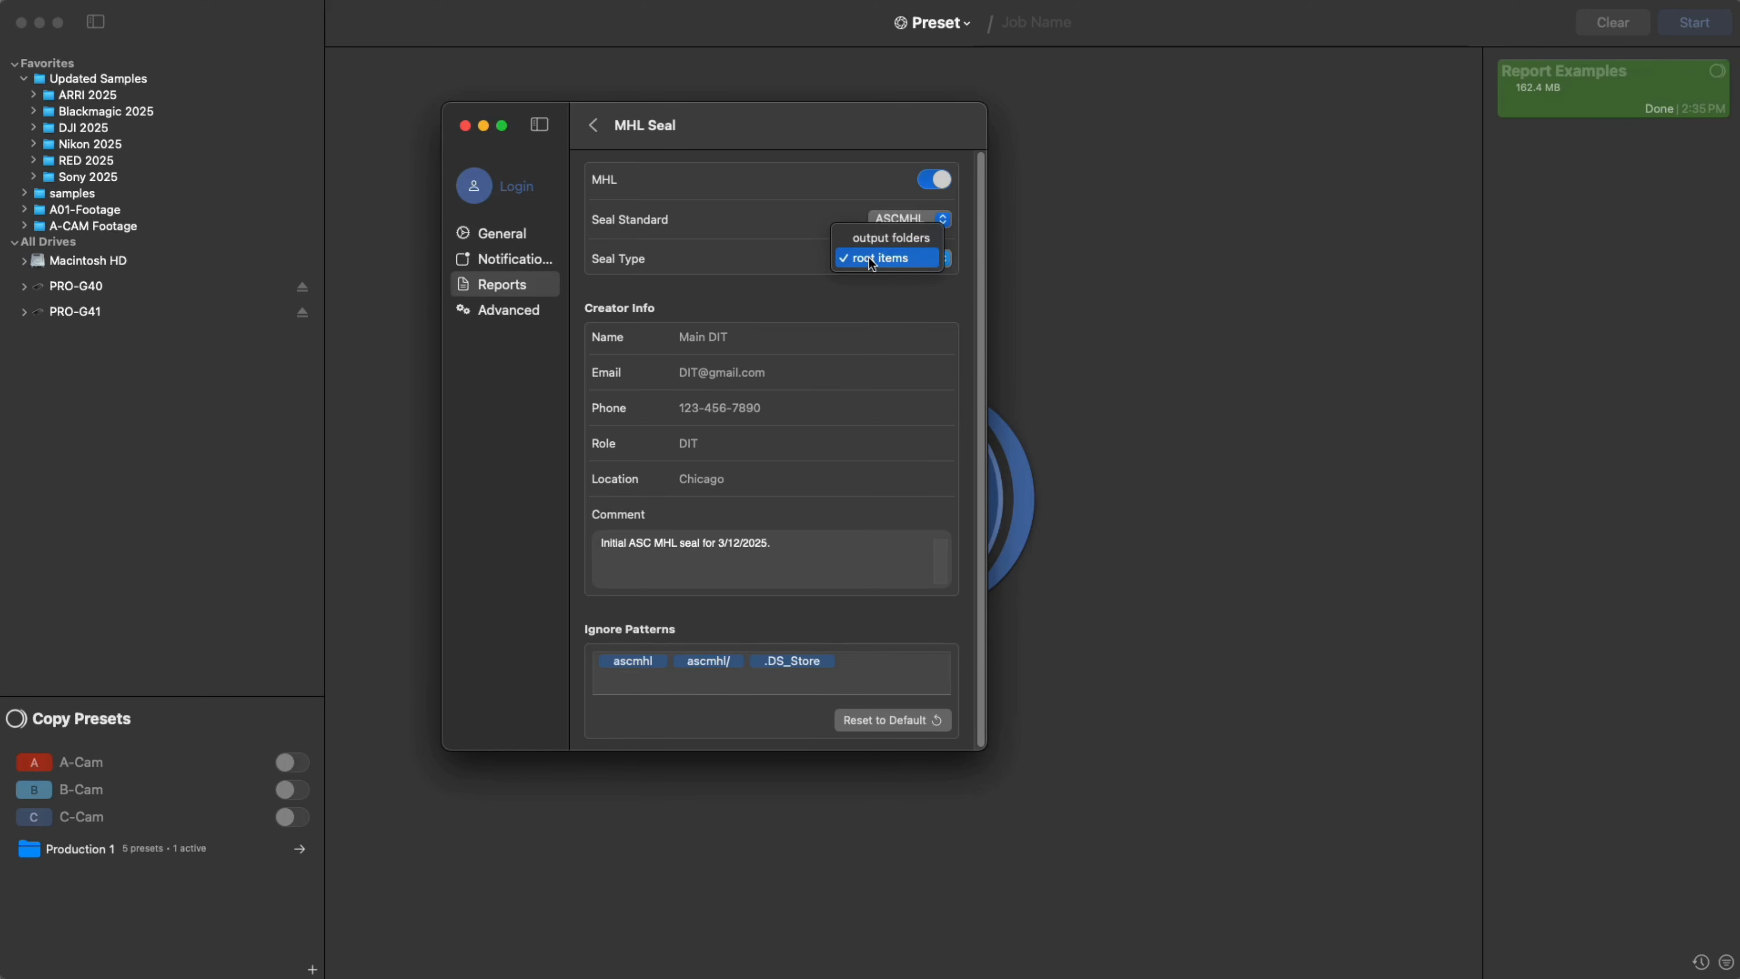
left_click(866, 260)
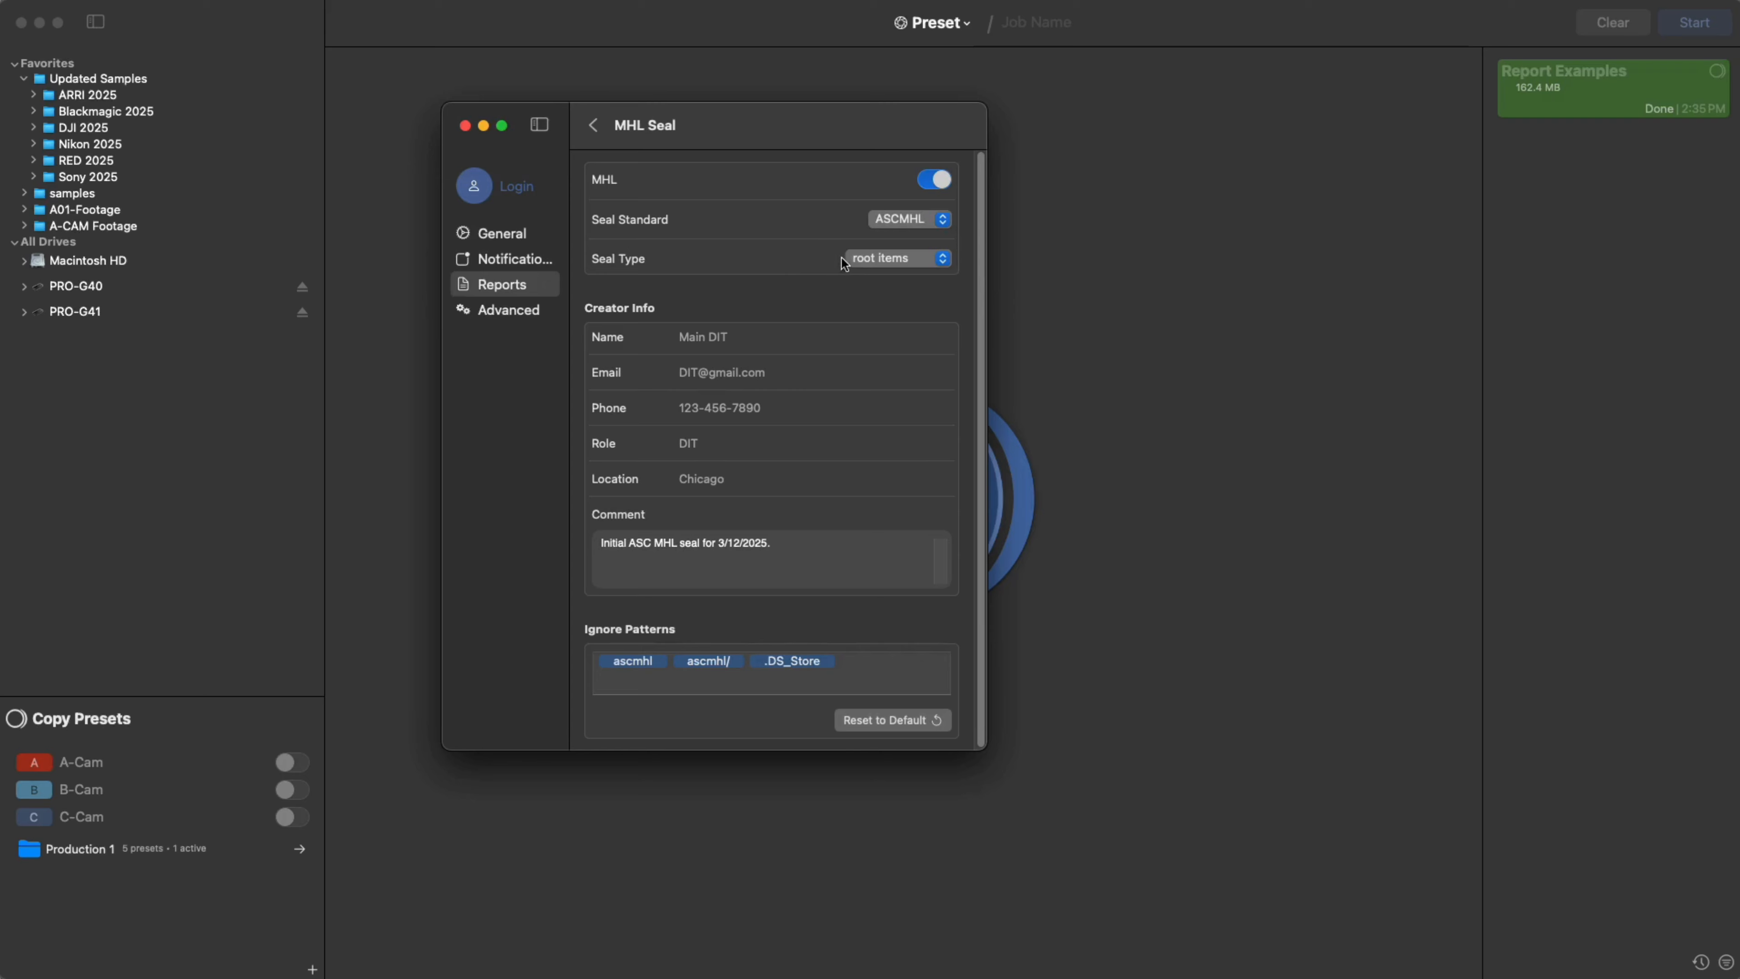
left_click(857, 258)
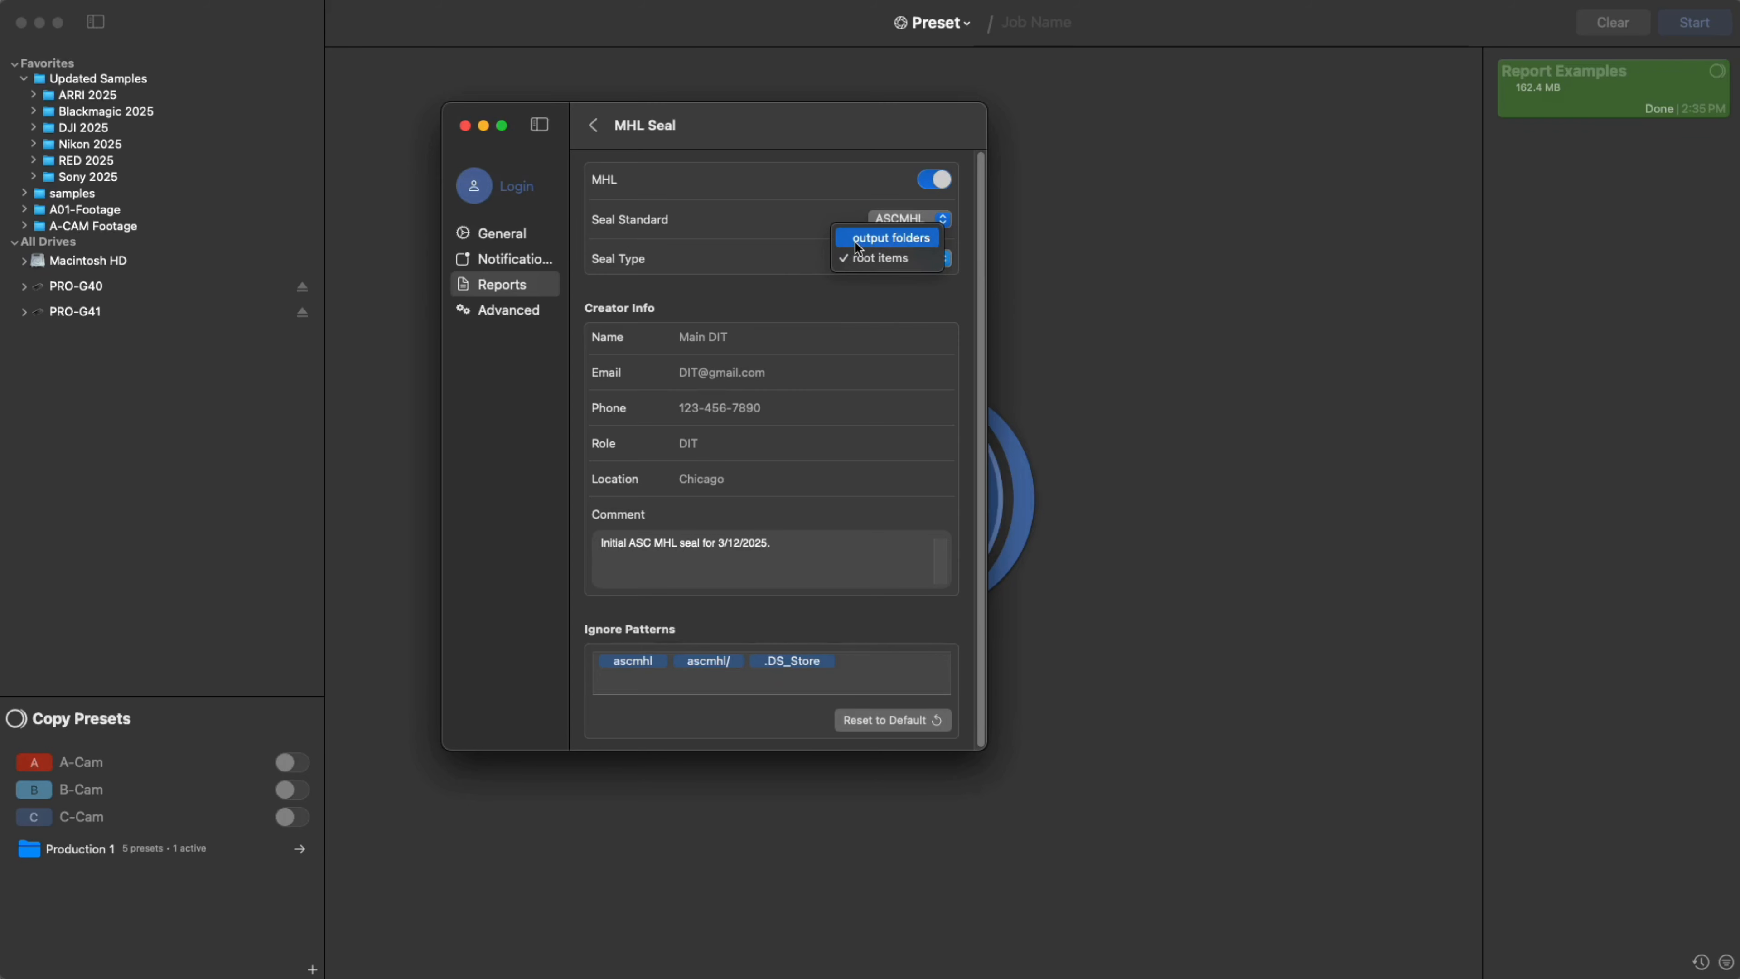
left_click(856, 243)
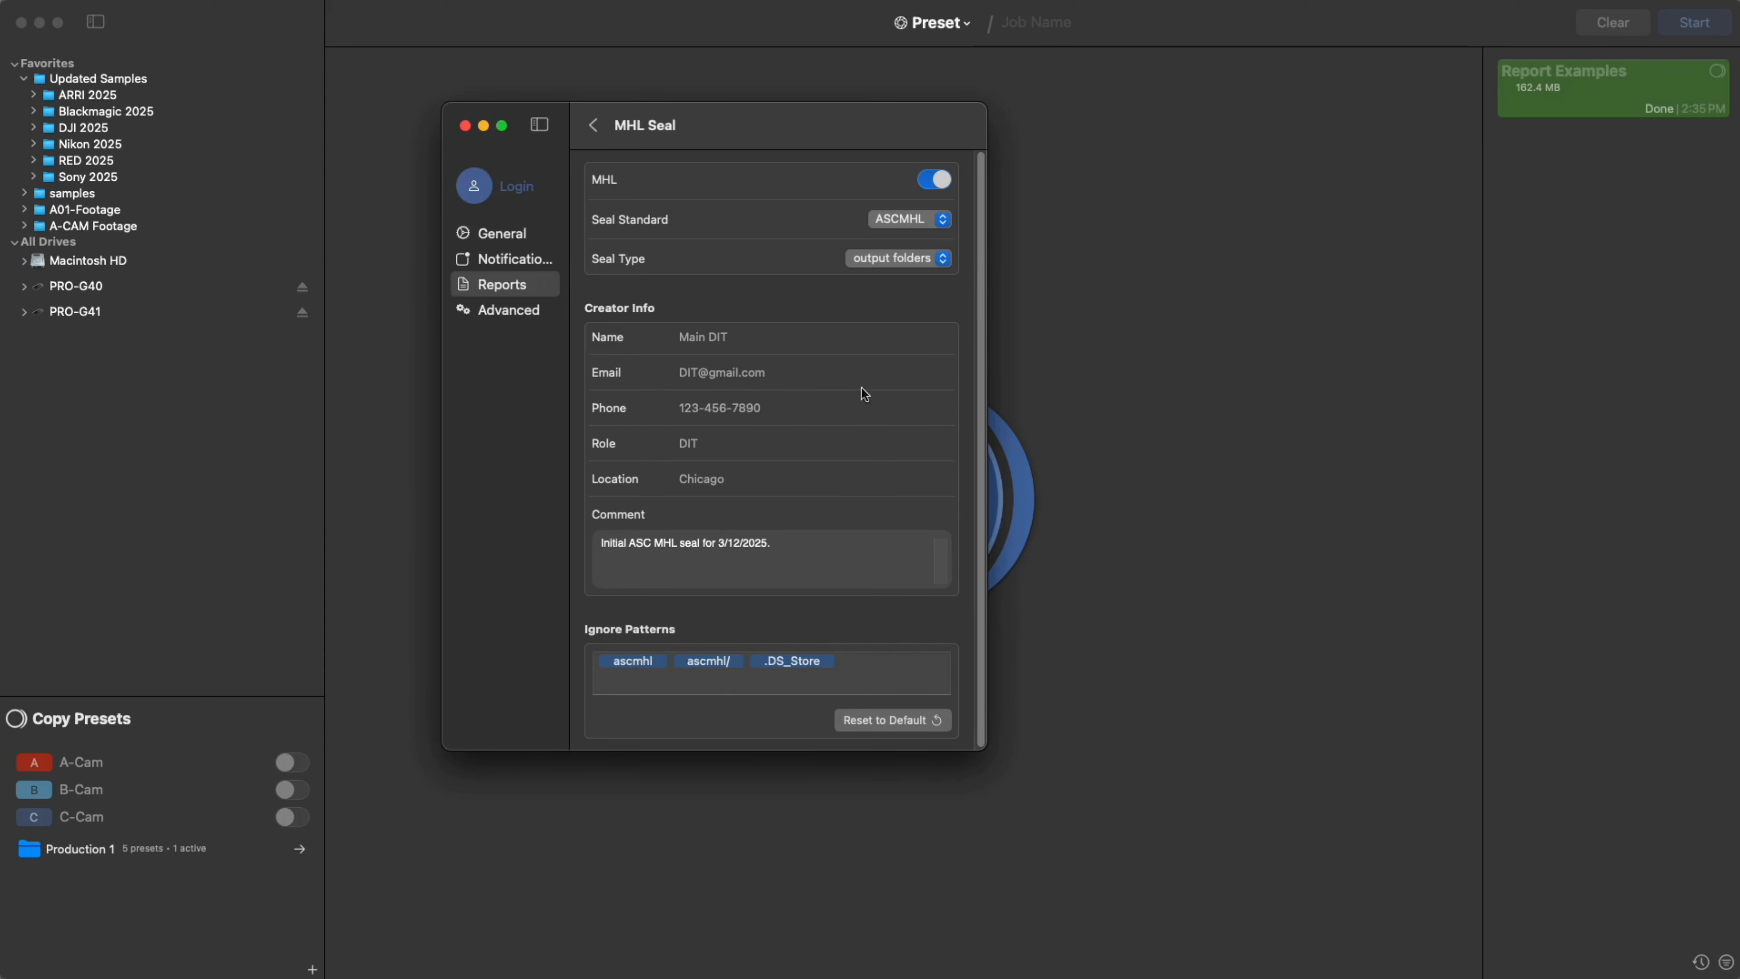
Step: Examine the seal's Creator Info fields for name, email, phone and comment
left_click(720, 339)
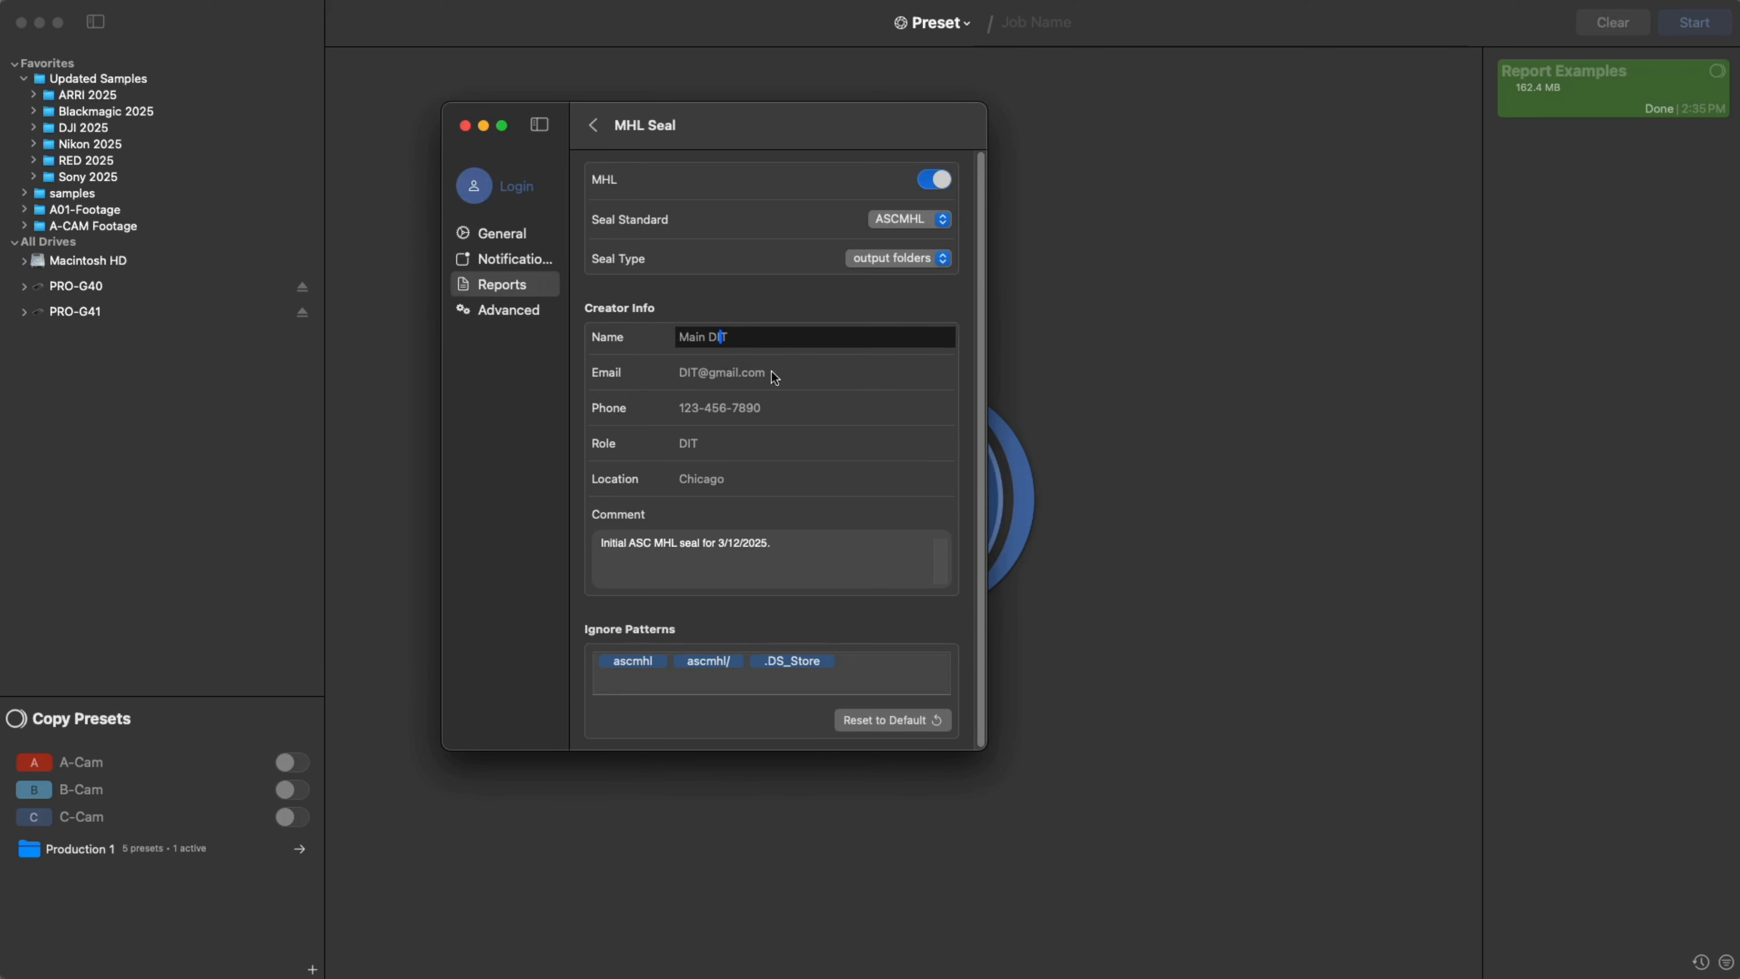
left_click(761, 377)
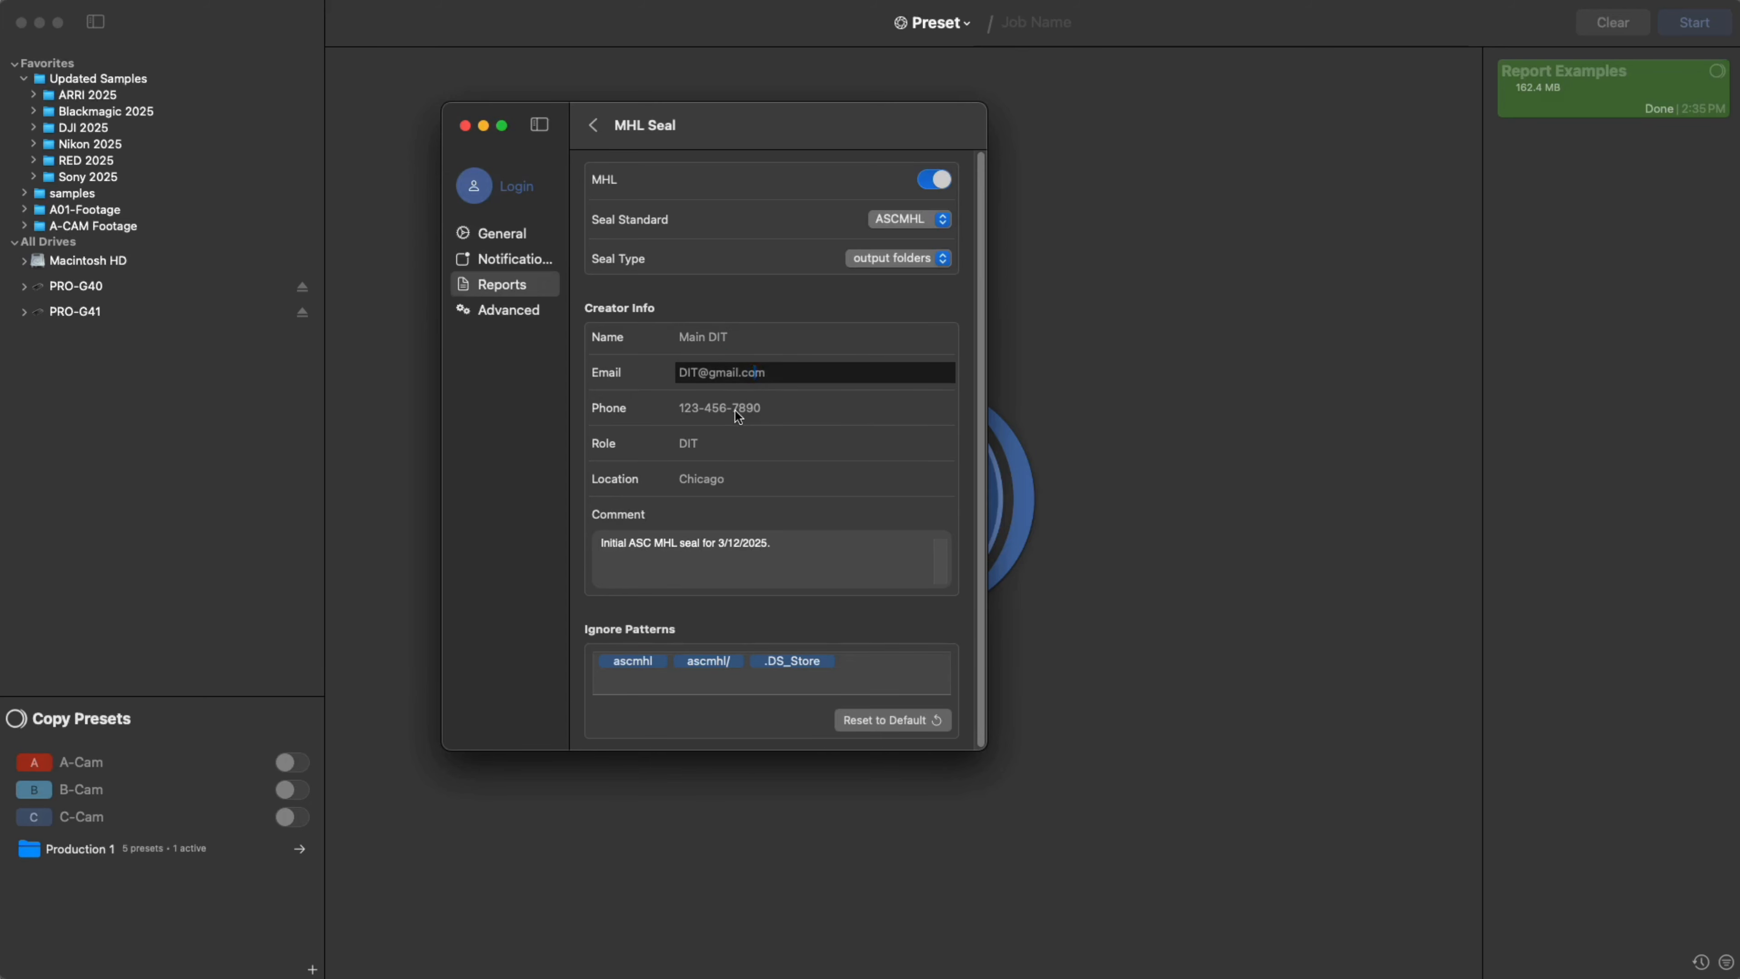
left_click(737, 412)
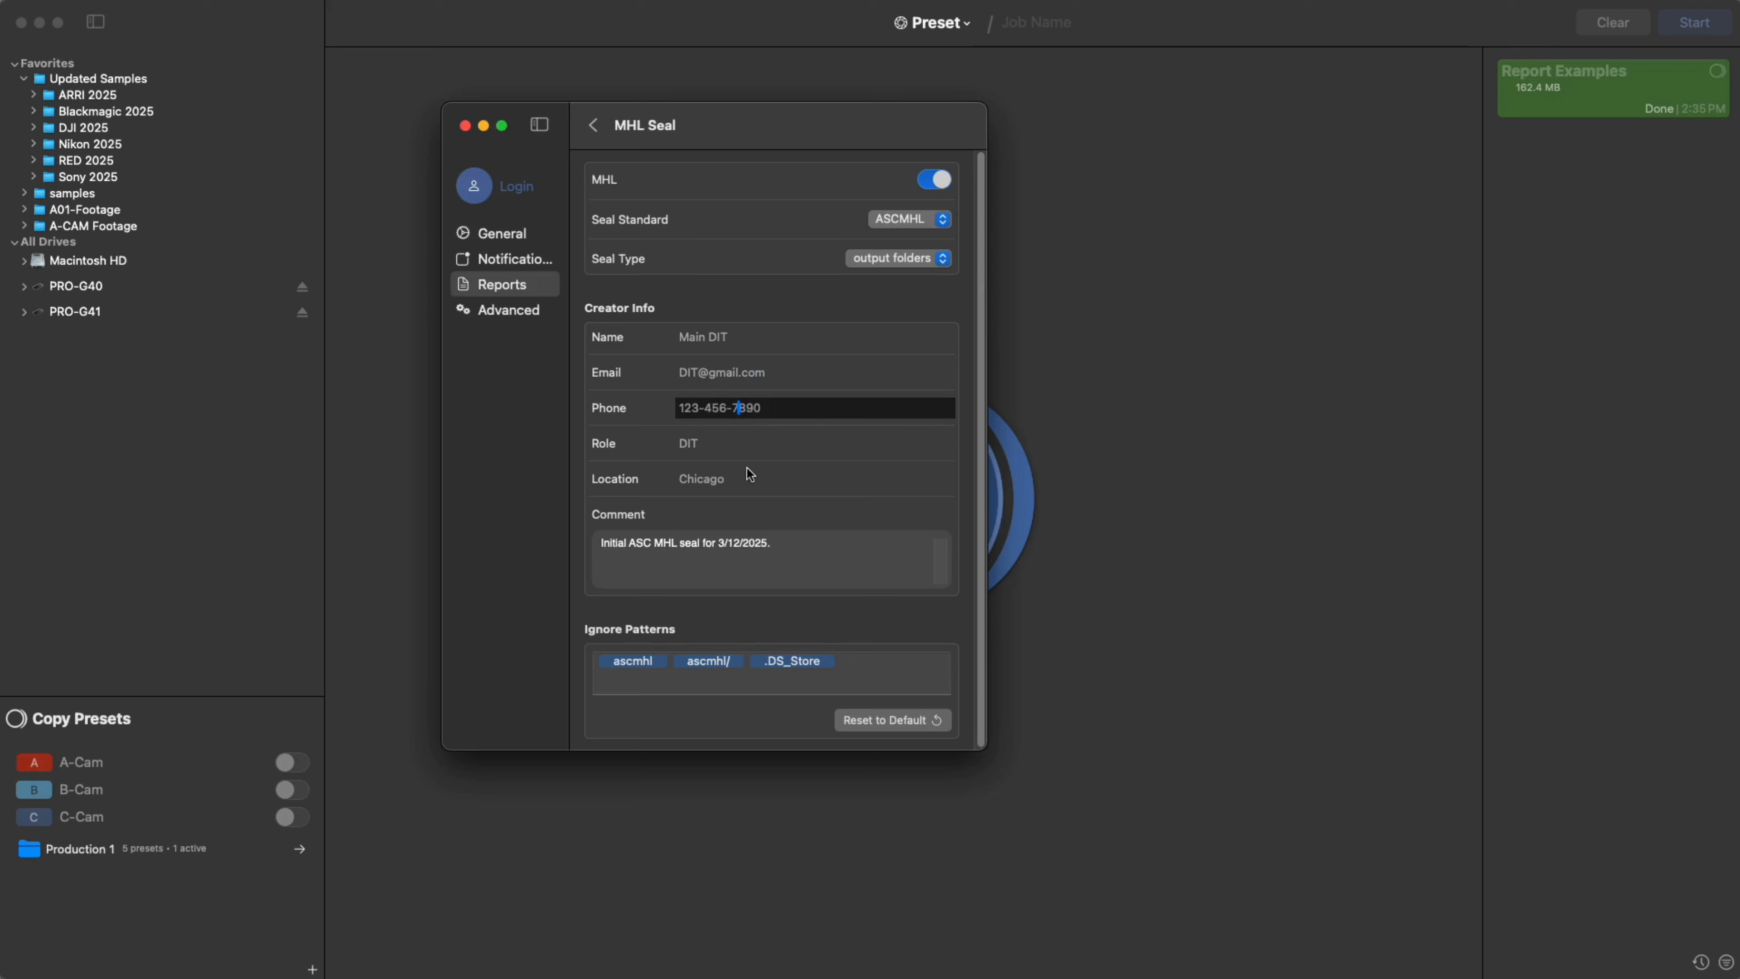
left_click(798, 545)
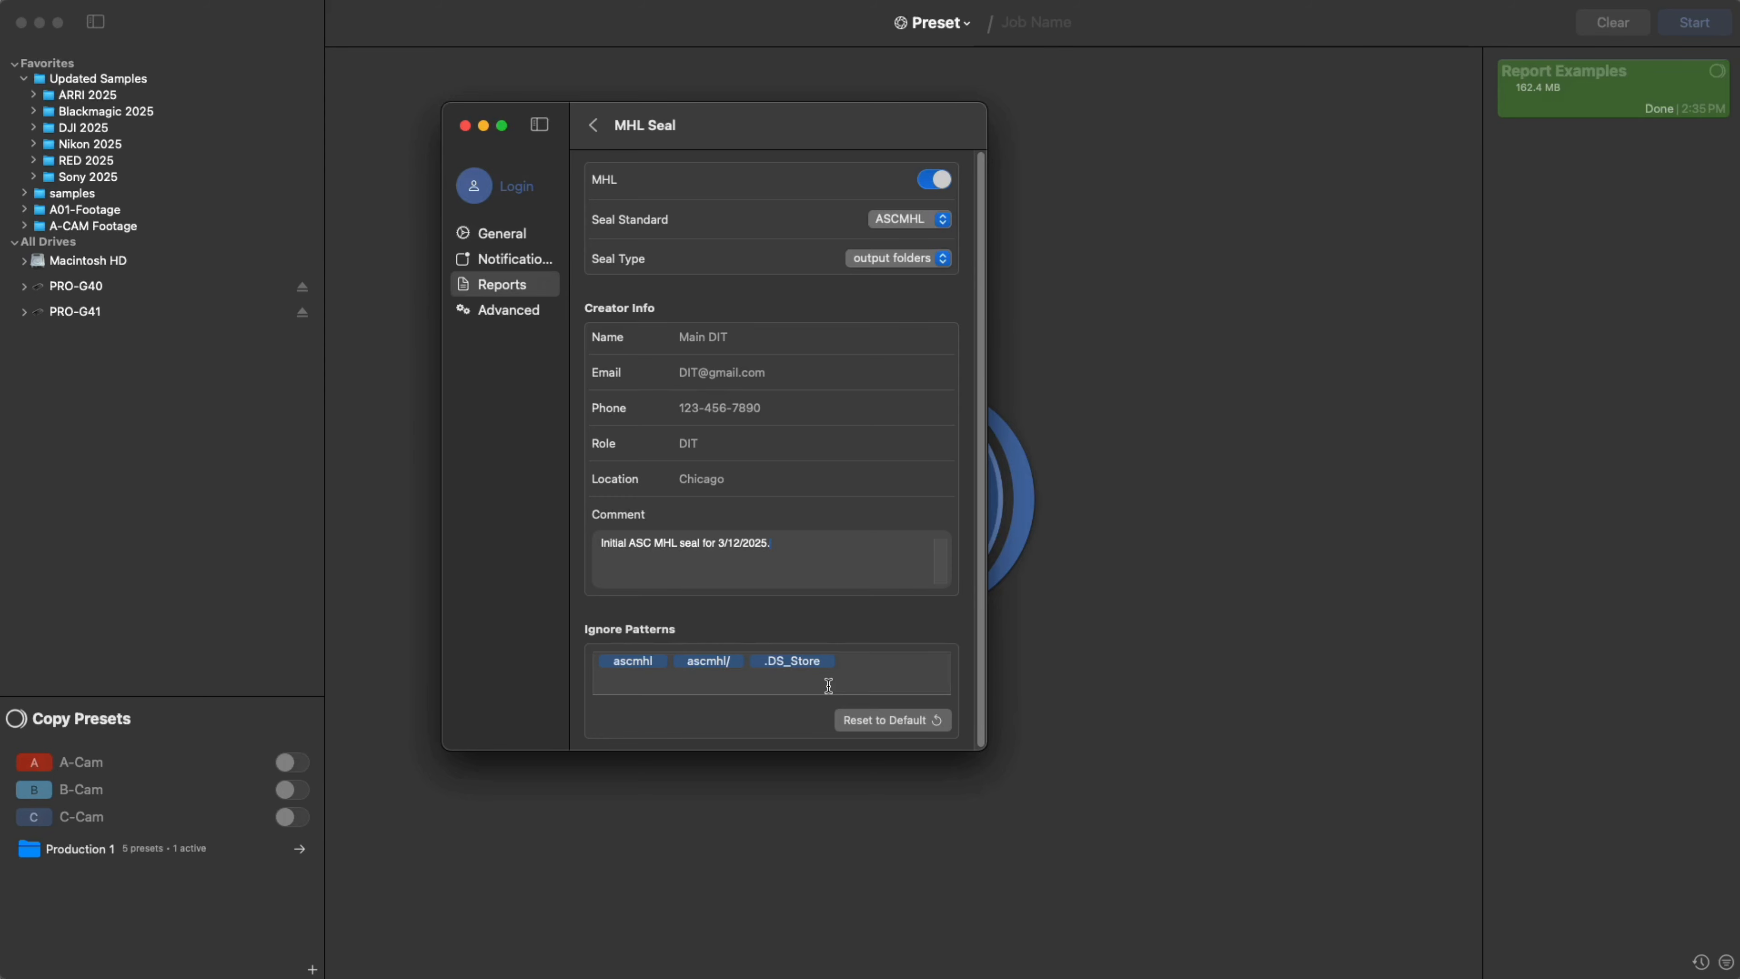
Step: Return to the main report settings and enable Save in reports folder alongside Save reports with job
left_click(593, 126)
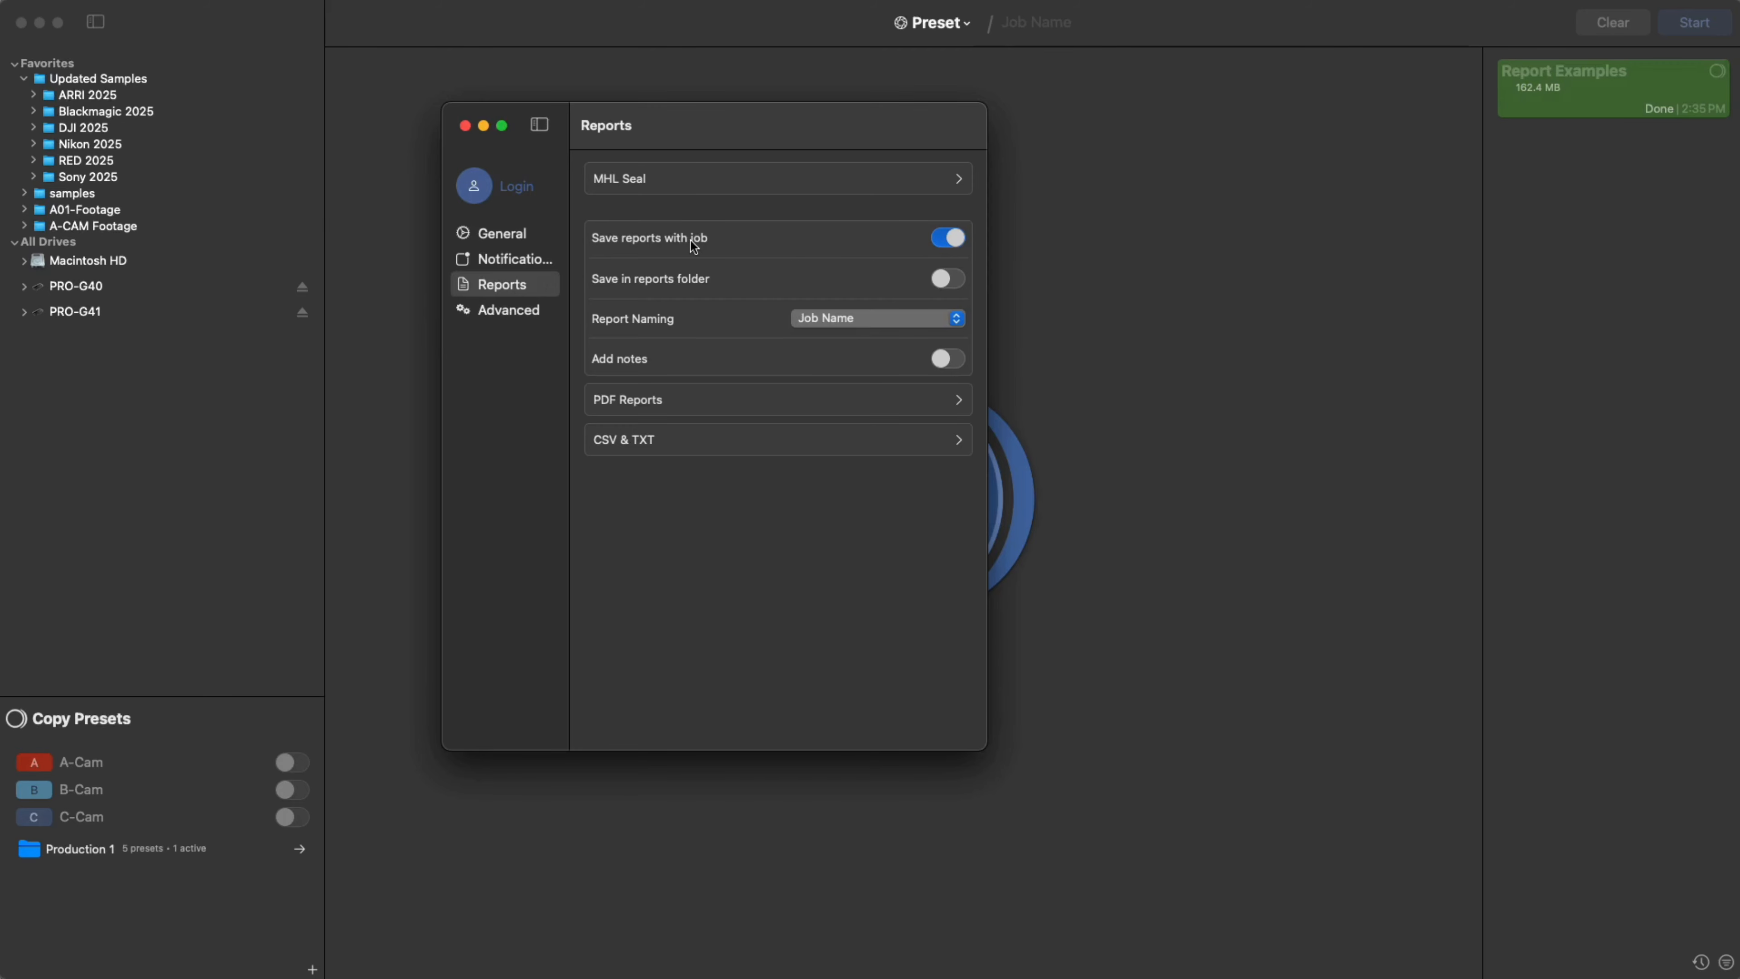
left_click(952, 278)
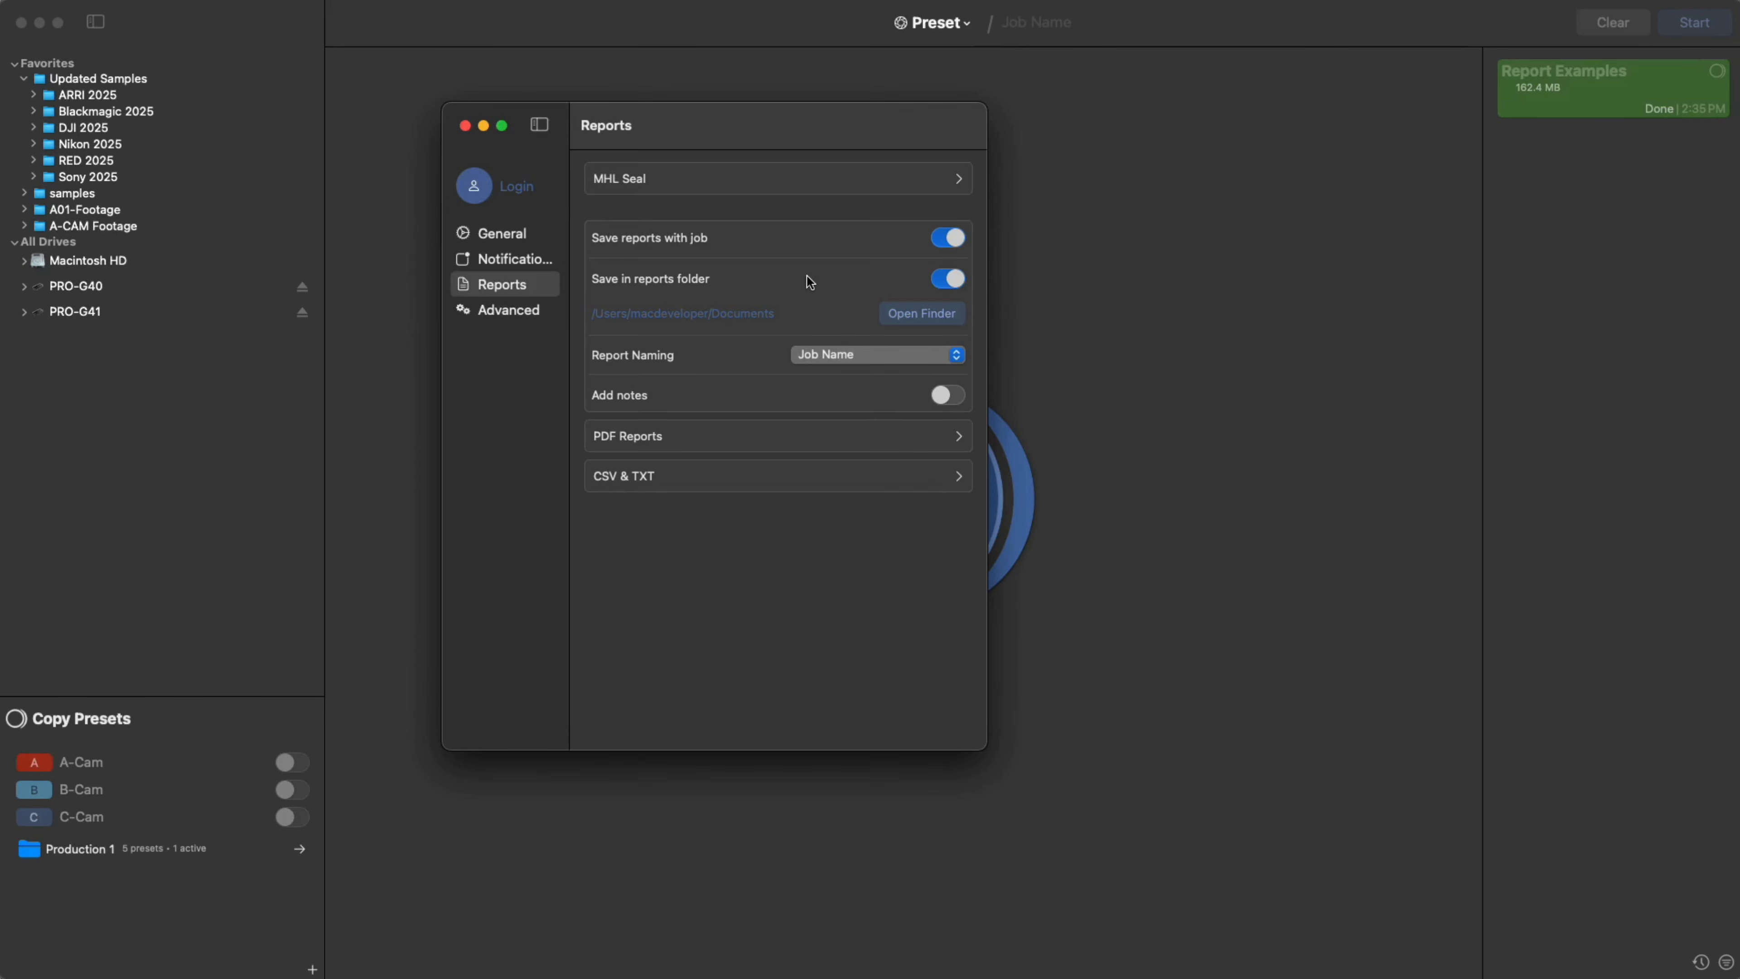
left_click(951, 239)
left_click(952, 240)
Step: Set report naming to use a custom report name and turn on Add notes
left_click(836, 362)
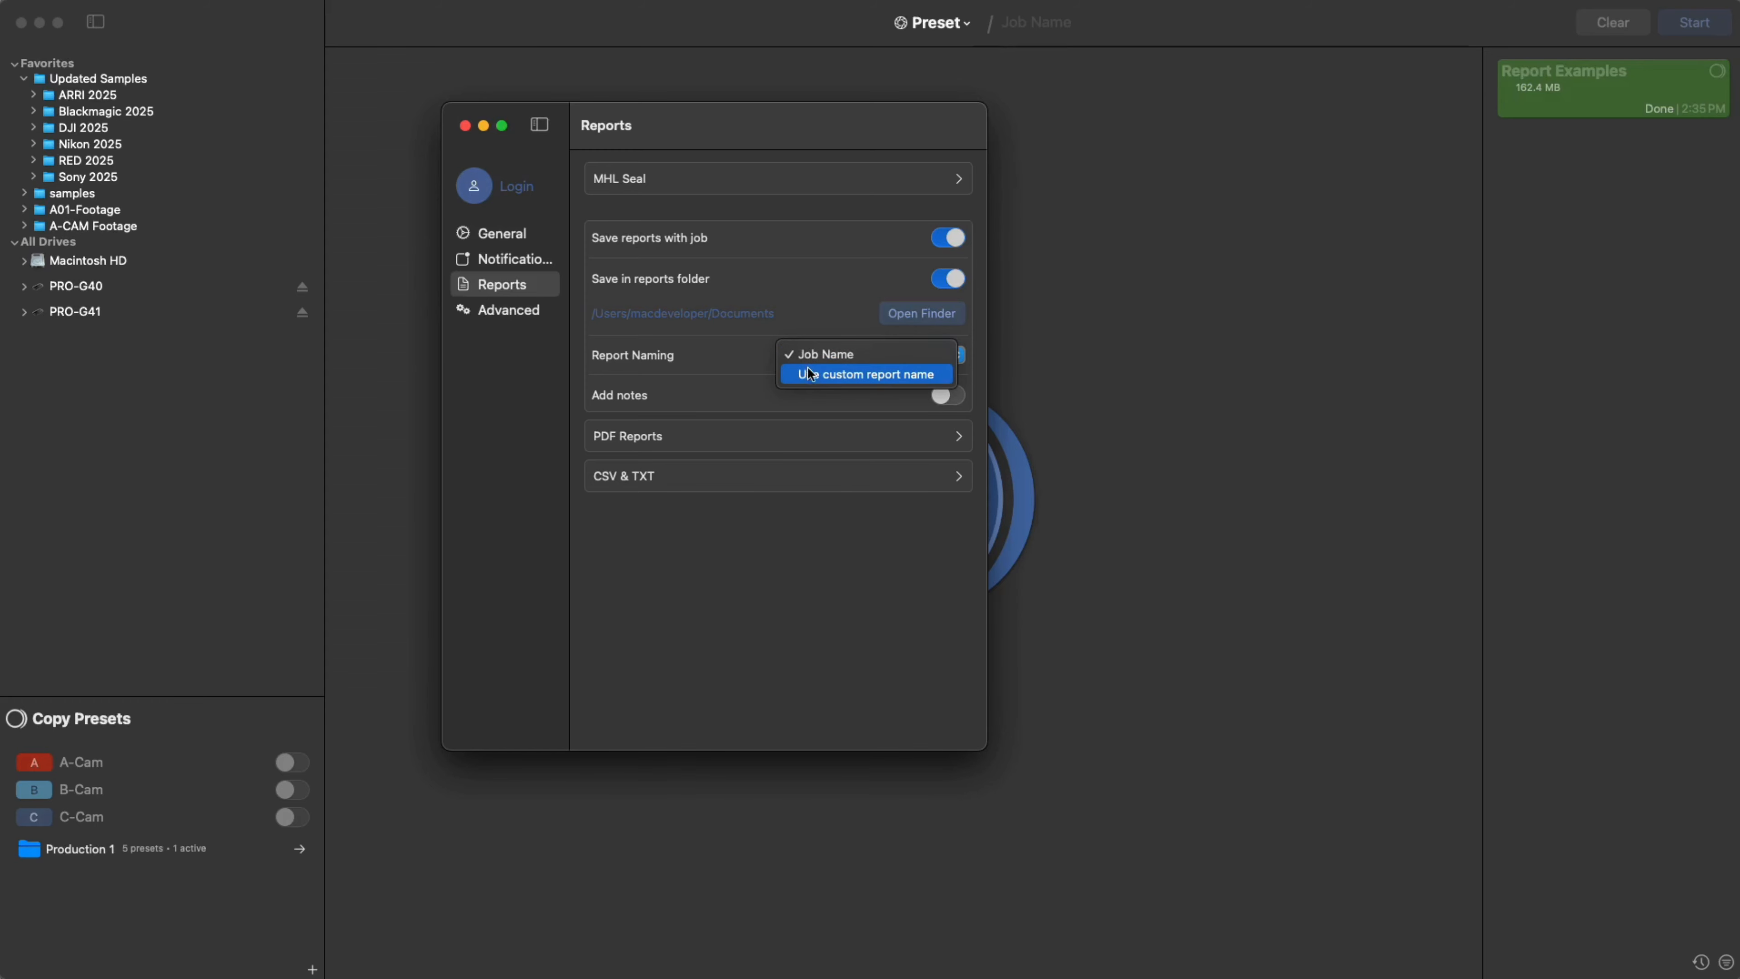
left_click(824, 376)
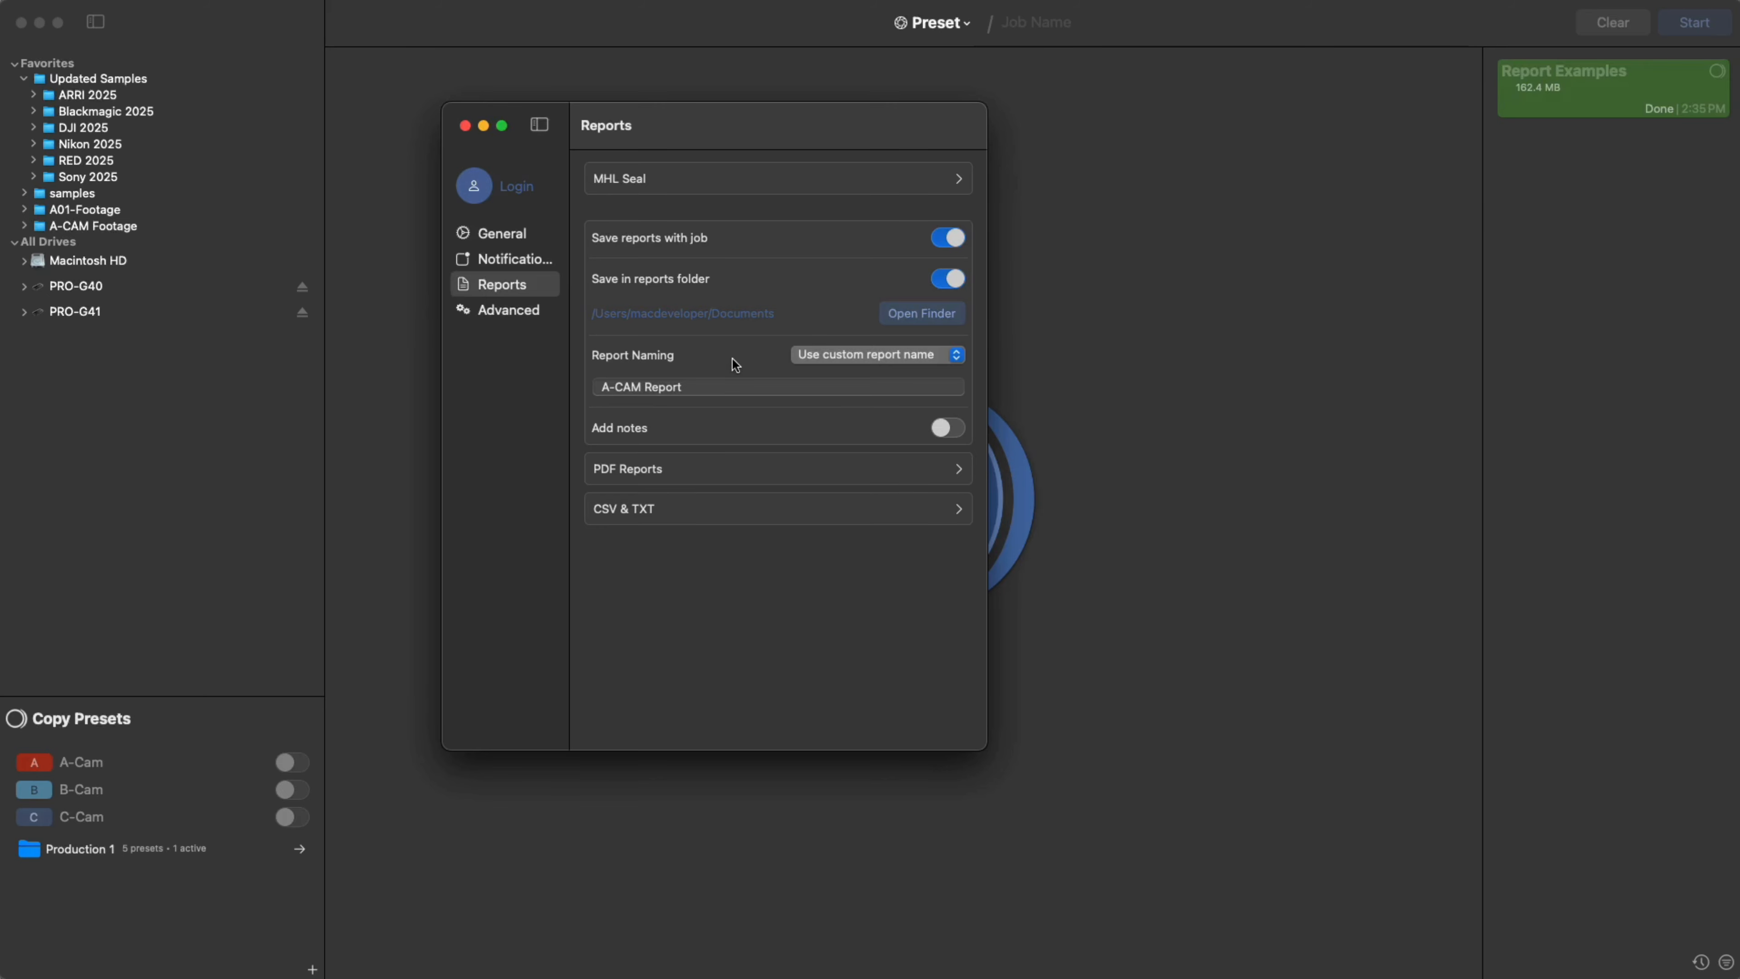
left_click(944, 430)
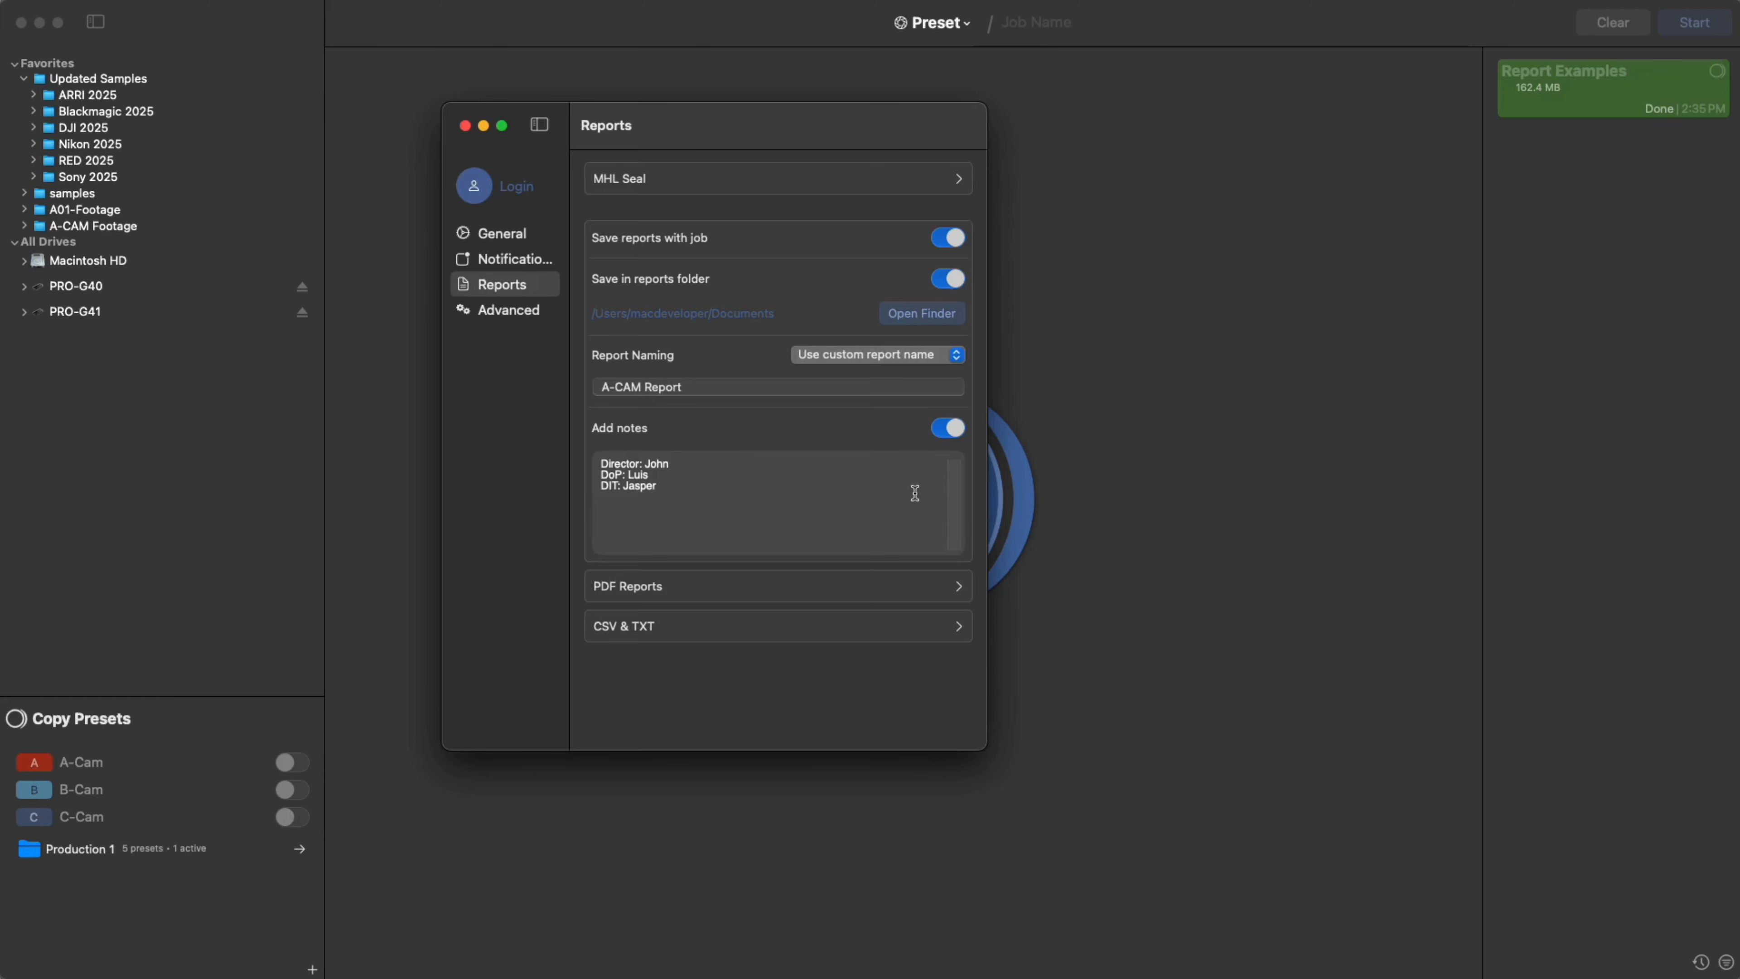
Step: Open the PDF Reports settings and leave Generate PDF reports with copies switched on
left_click(958, 588)
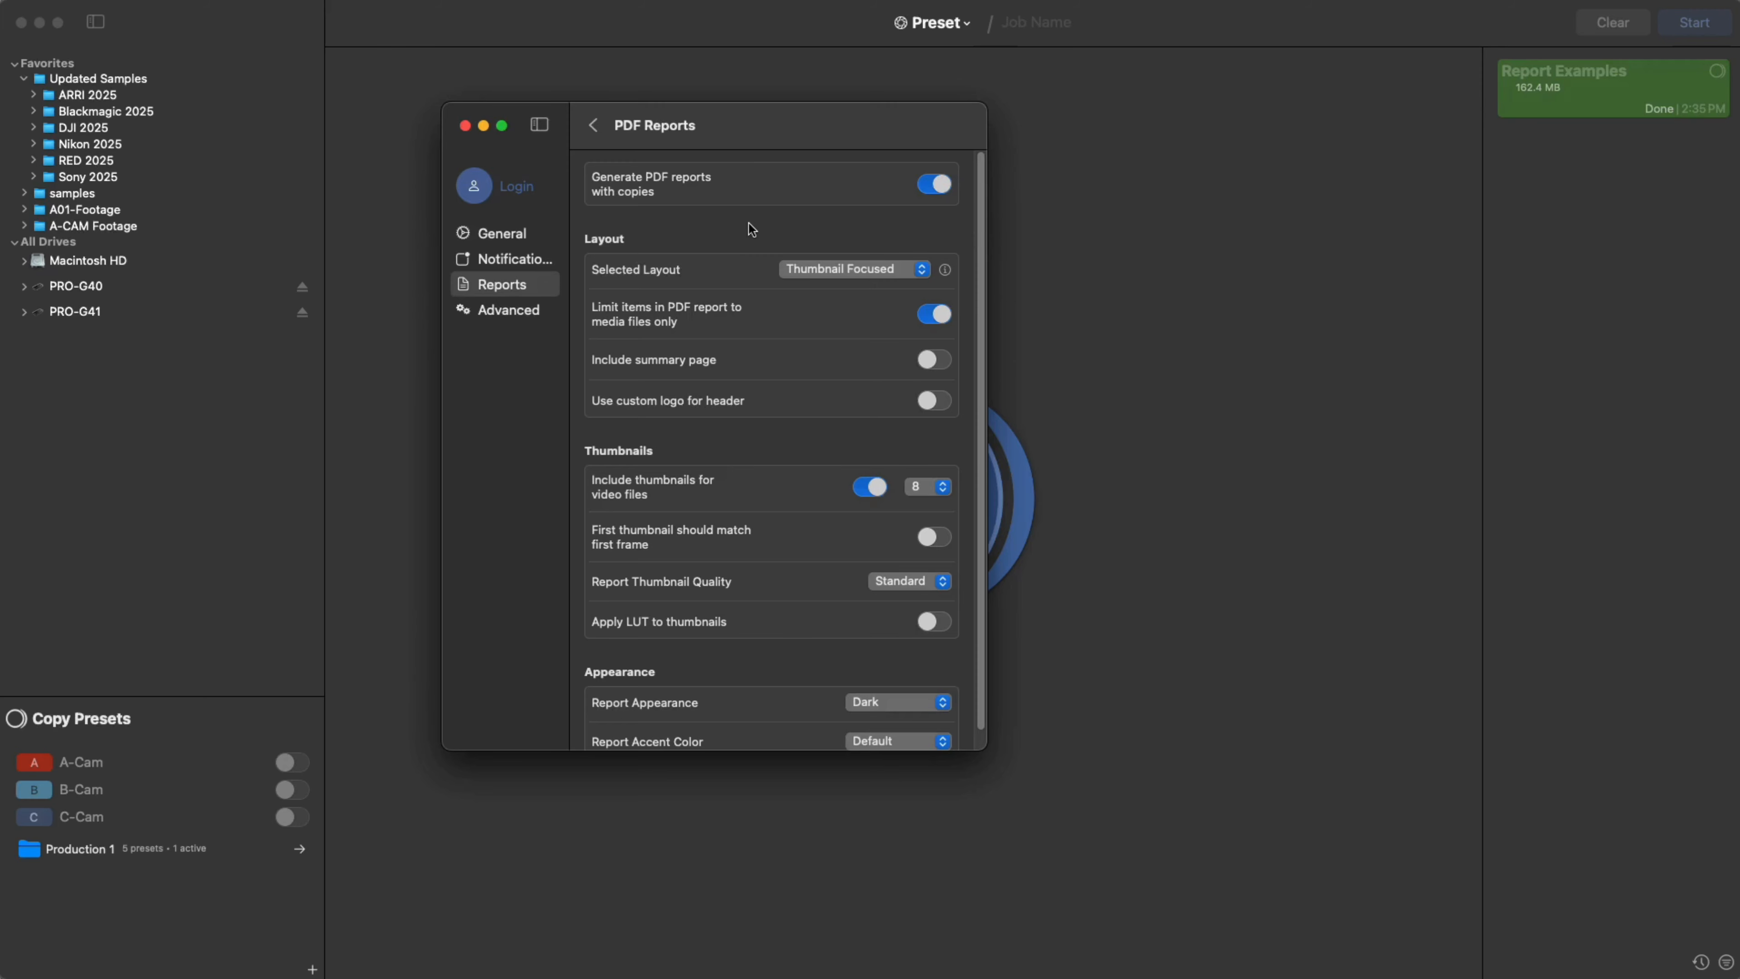
left_click(934, 184)
left_click(934, 183)
Step: Try the Metadata Focused and Table layouts for PDF reports and return the layout to Thumbnail Focused
left_click(822, 263)
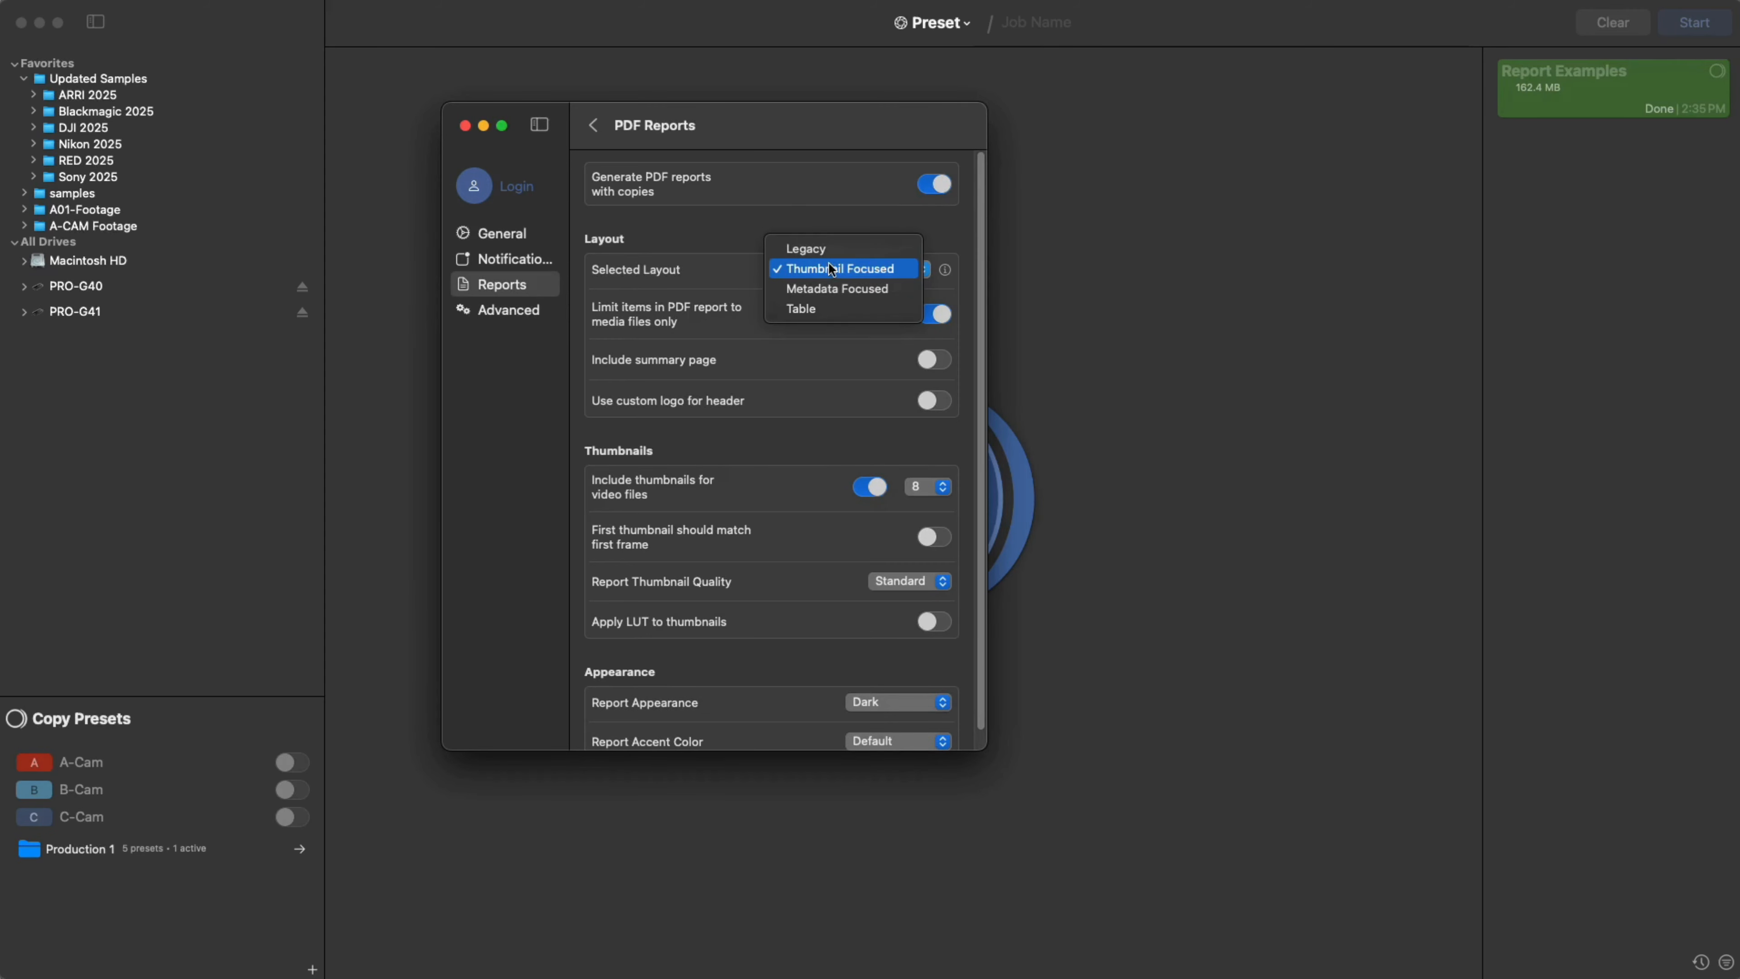
left_click(850, 333)
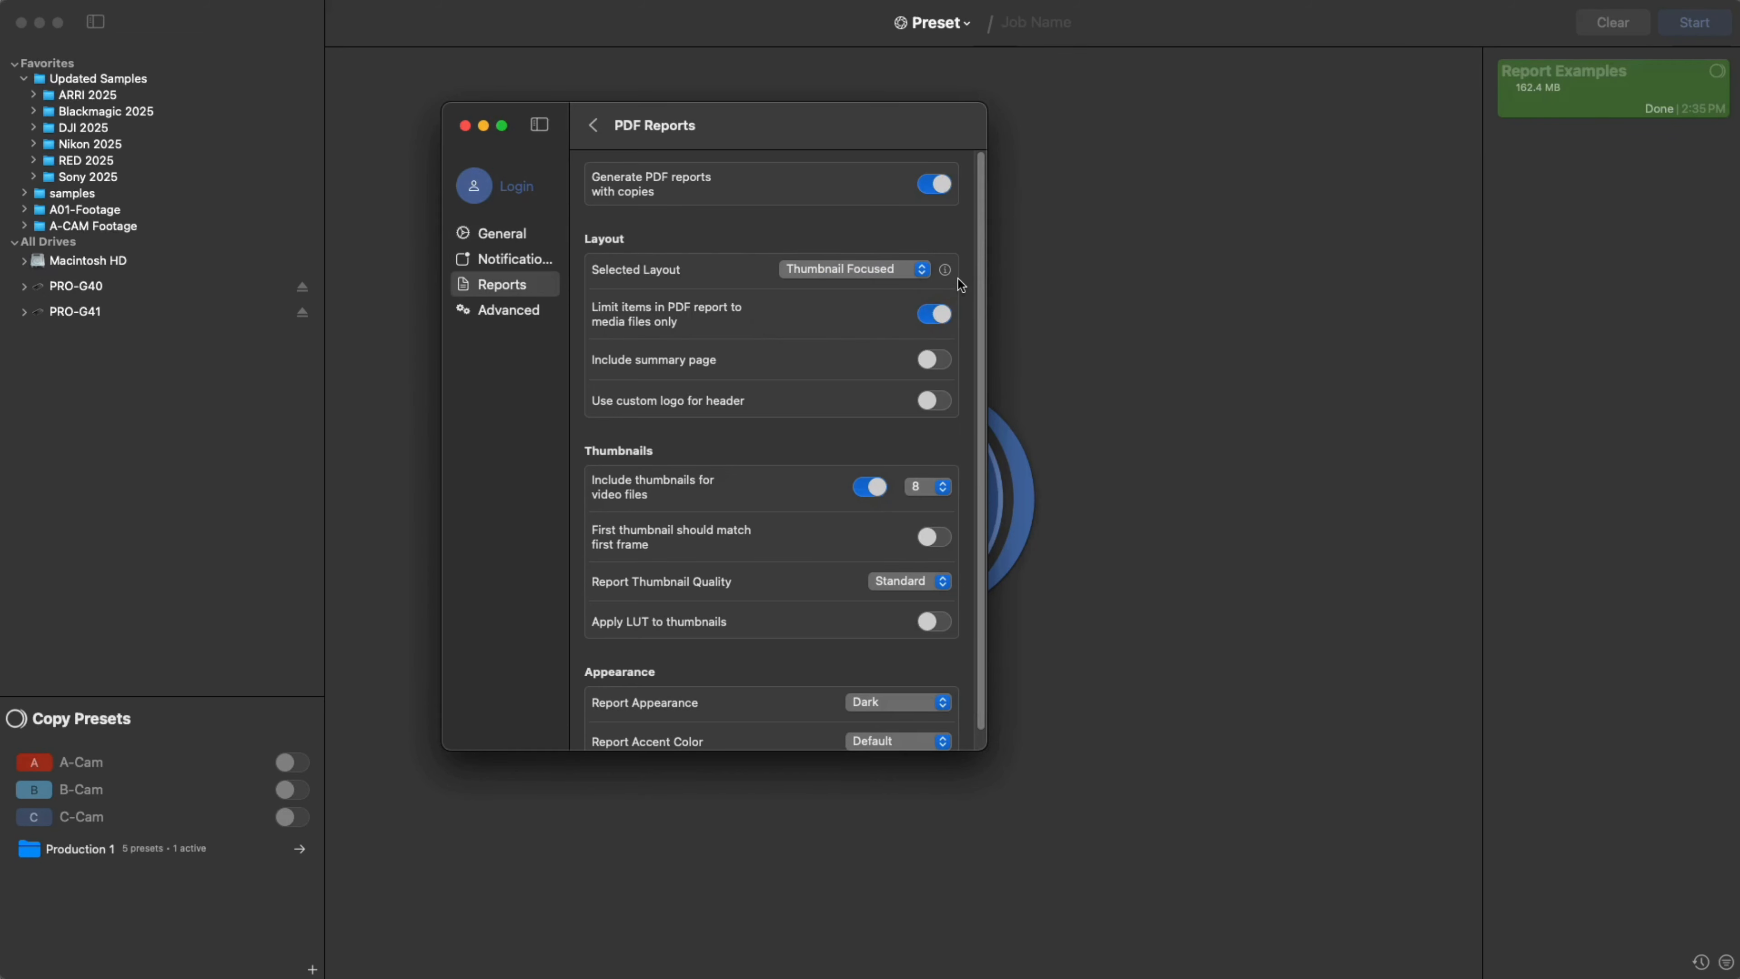
left_click(905, 271)
left_click(880, 288)
left_click(921, 270)
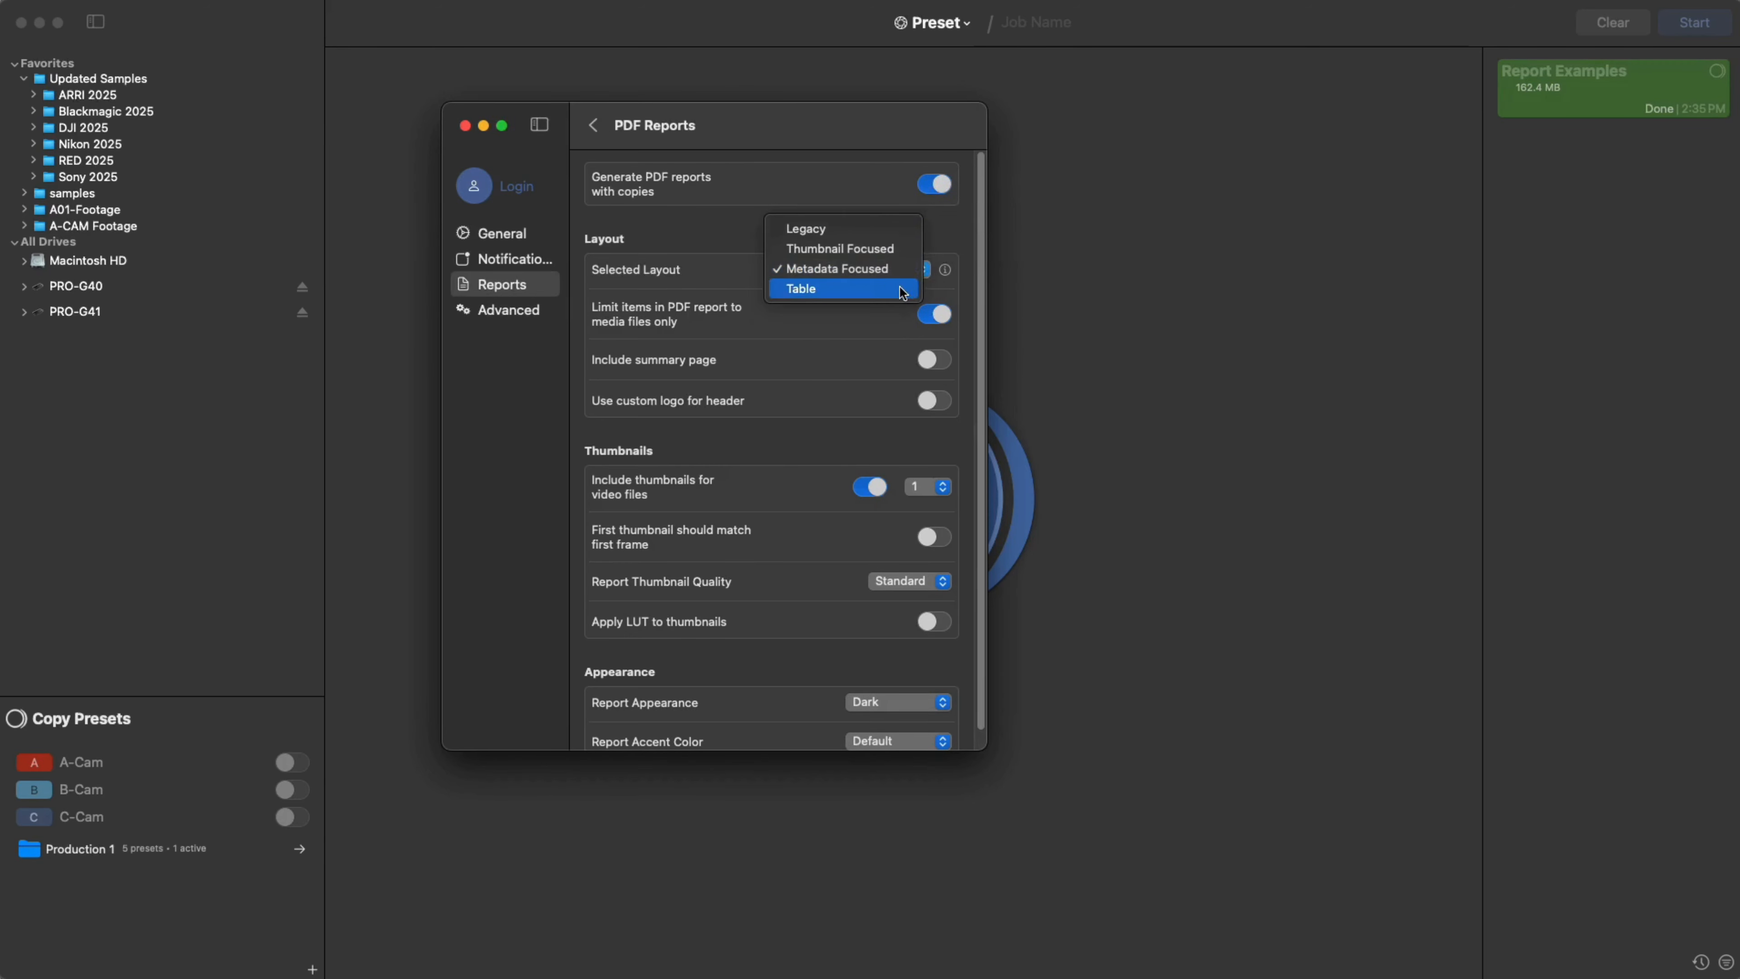
left_click(911, 292)
mouse_move(944, 276)
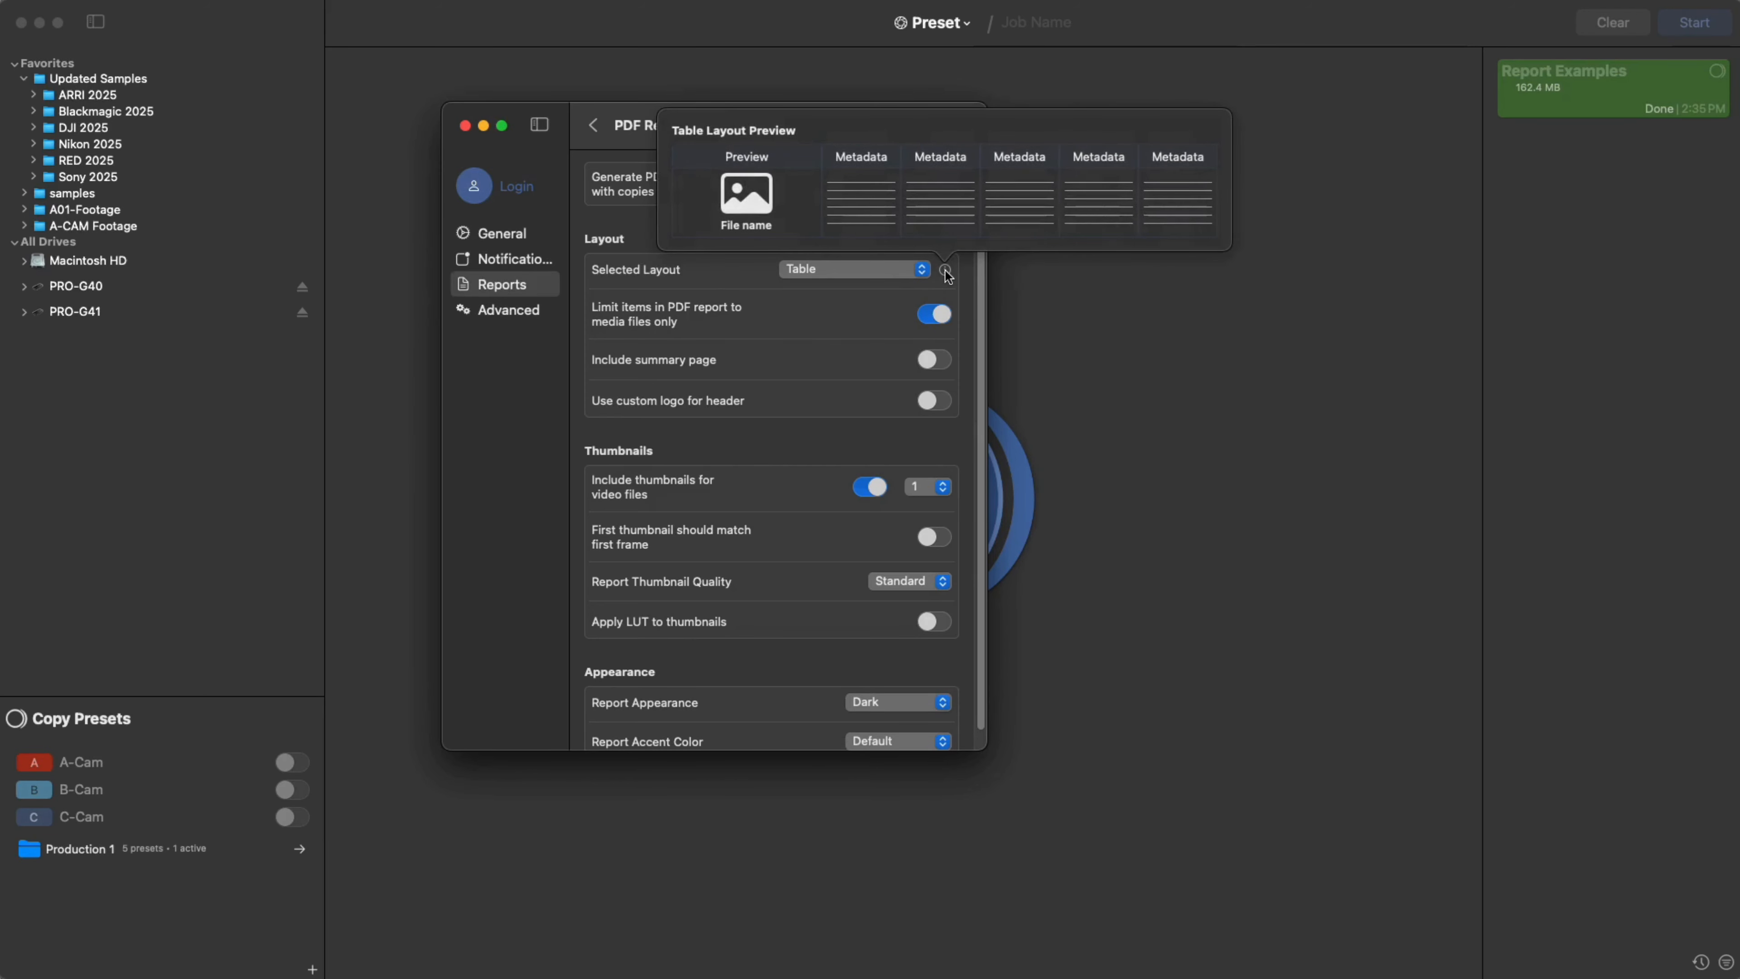
left_click(923, 274)
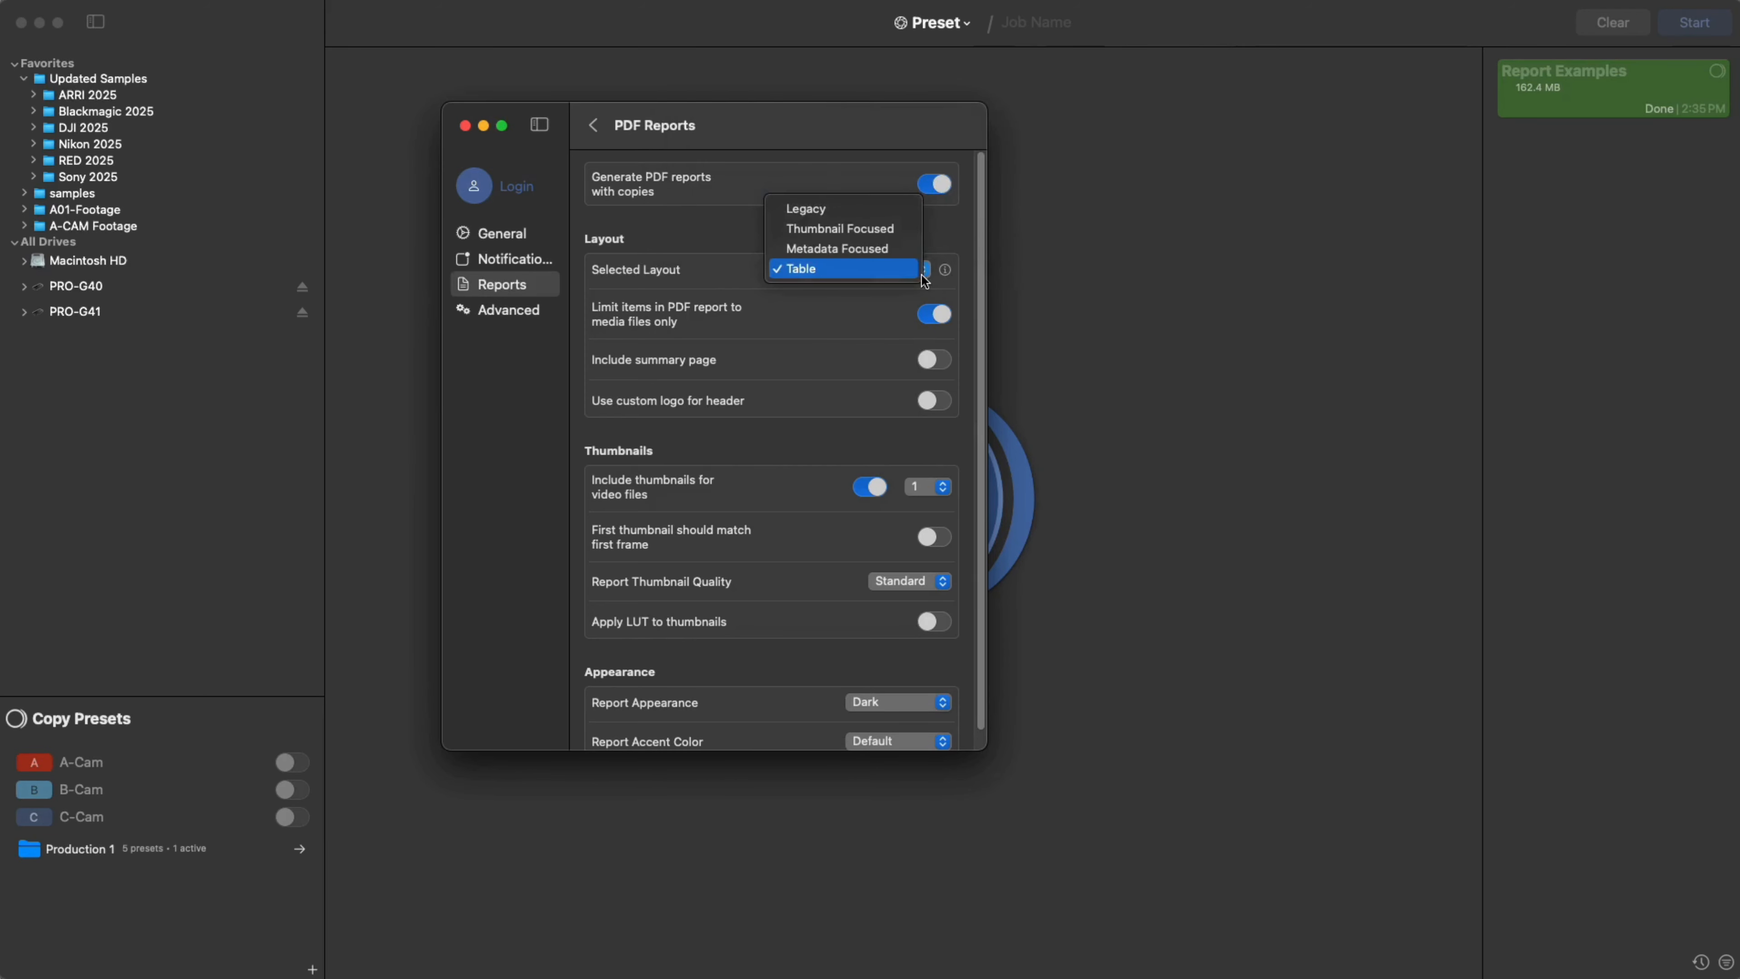
left_click(878, 231)
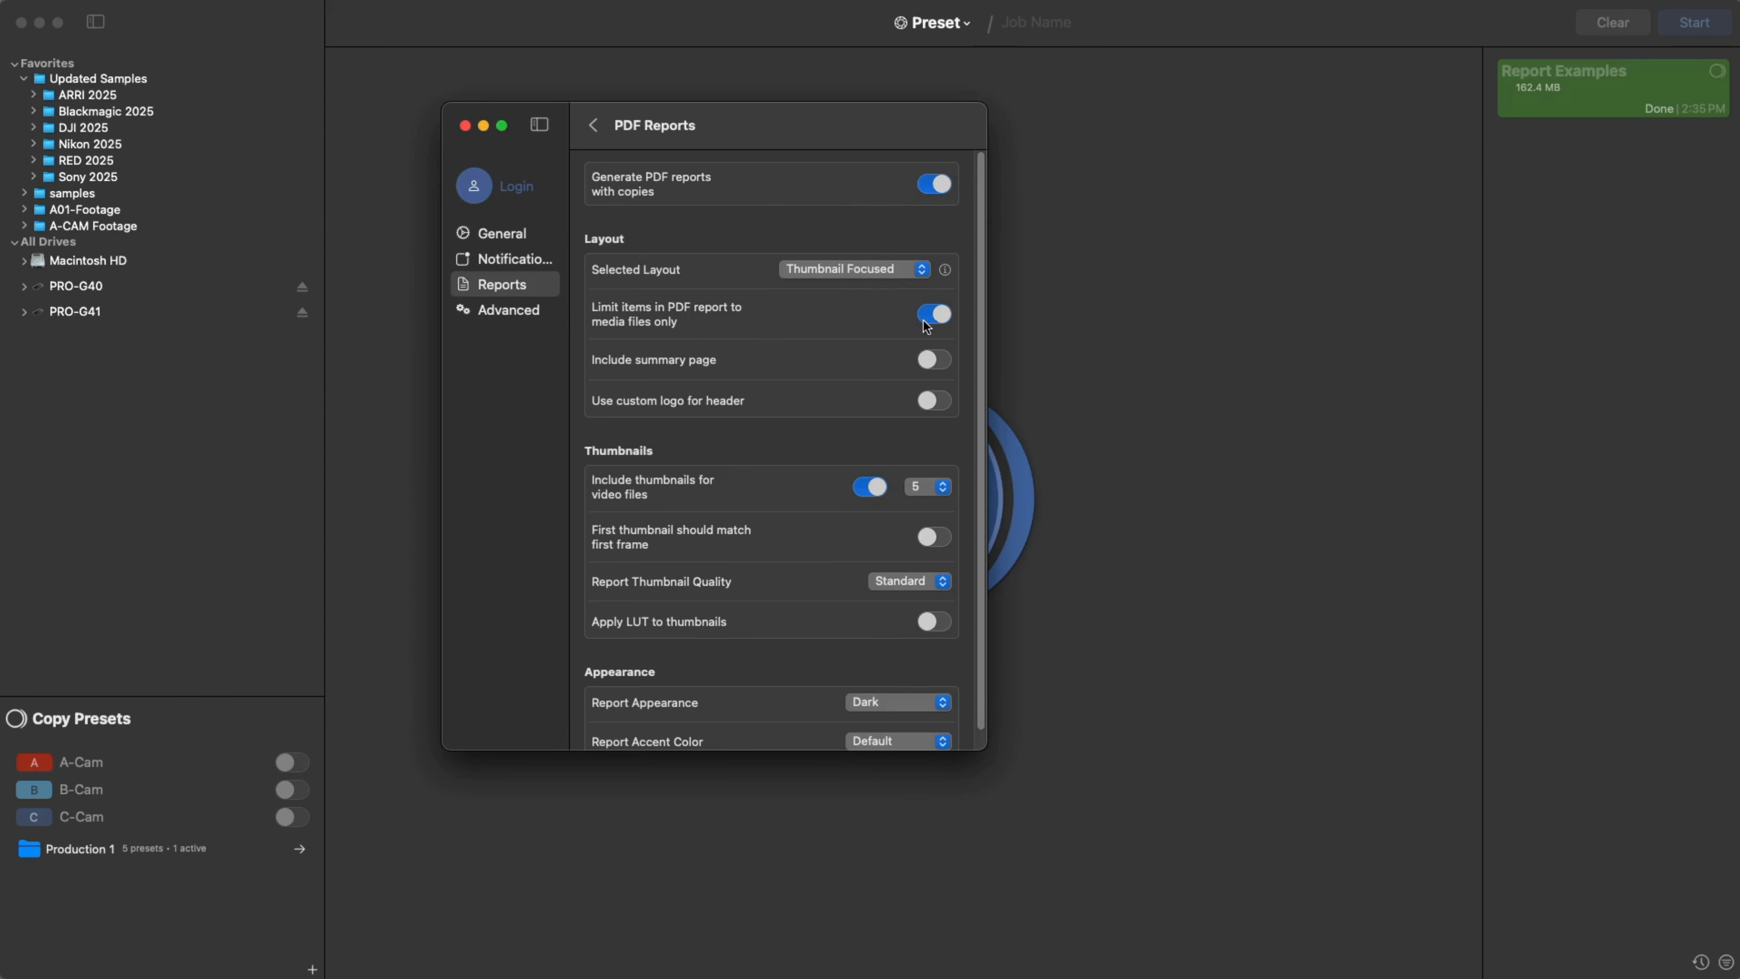
Step: Keep the PDF report limited to media files only and include a summary page
left_click(937, 319)
left_click(937, 318)
left_click(935, 361)
Step: Set the video thumbnail count to 10 and make the first thumbnail match the first frame
left_click(940, 495)
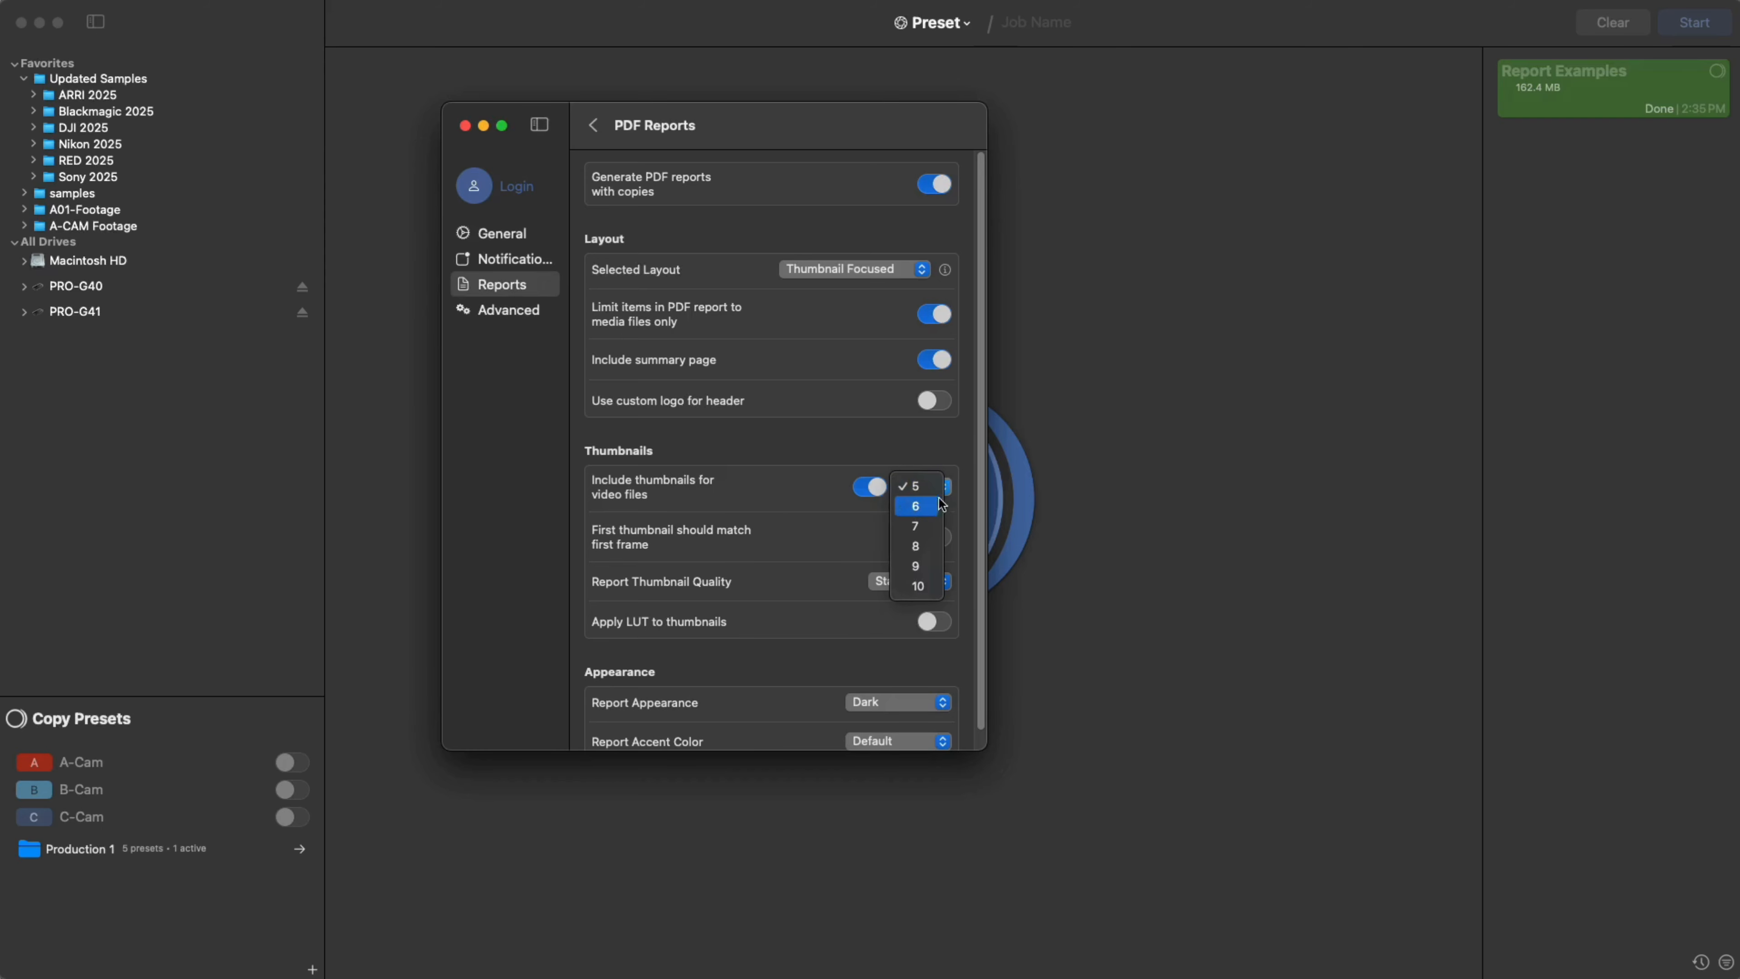
left_click(933, 595)
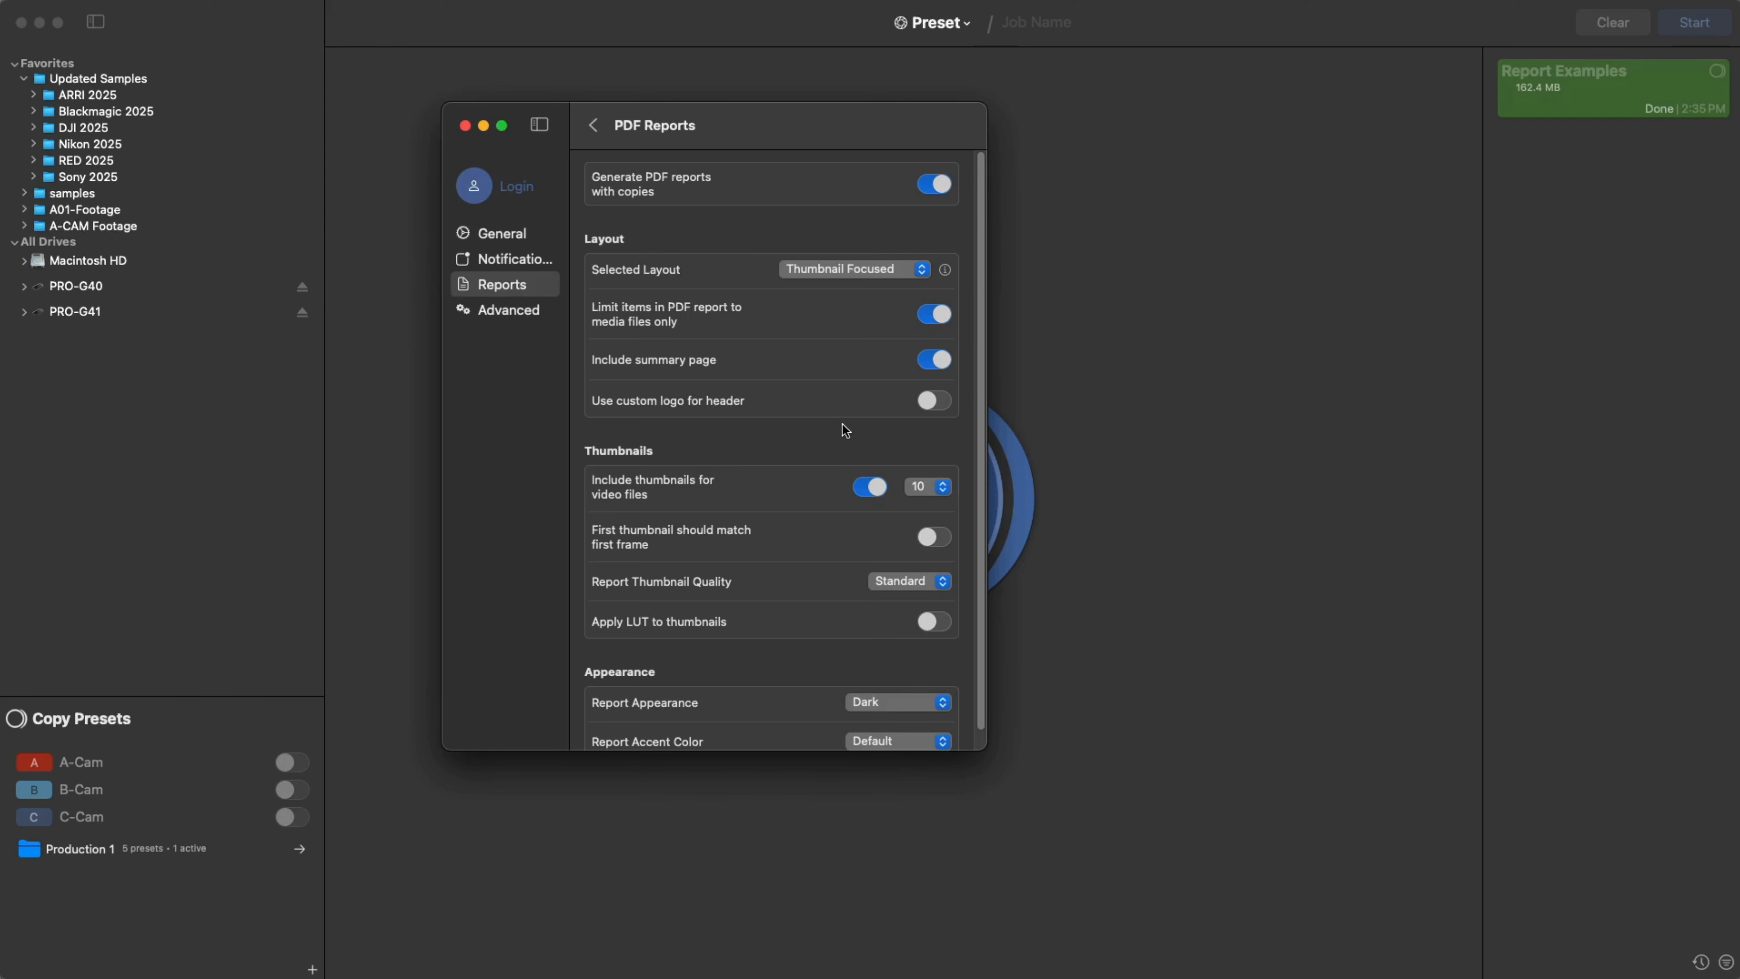
left_click(934, 537)
Step: Try the Metadata Focused layout and restore Thumbnail Focused with 10 thumbnails per video file
left_click(837, 276)
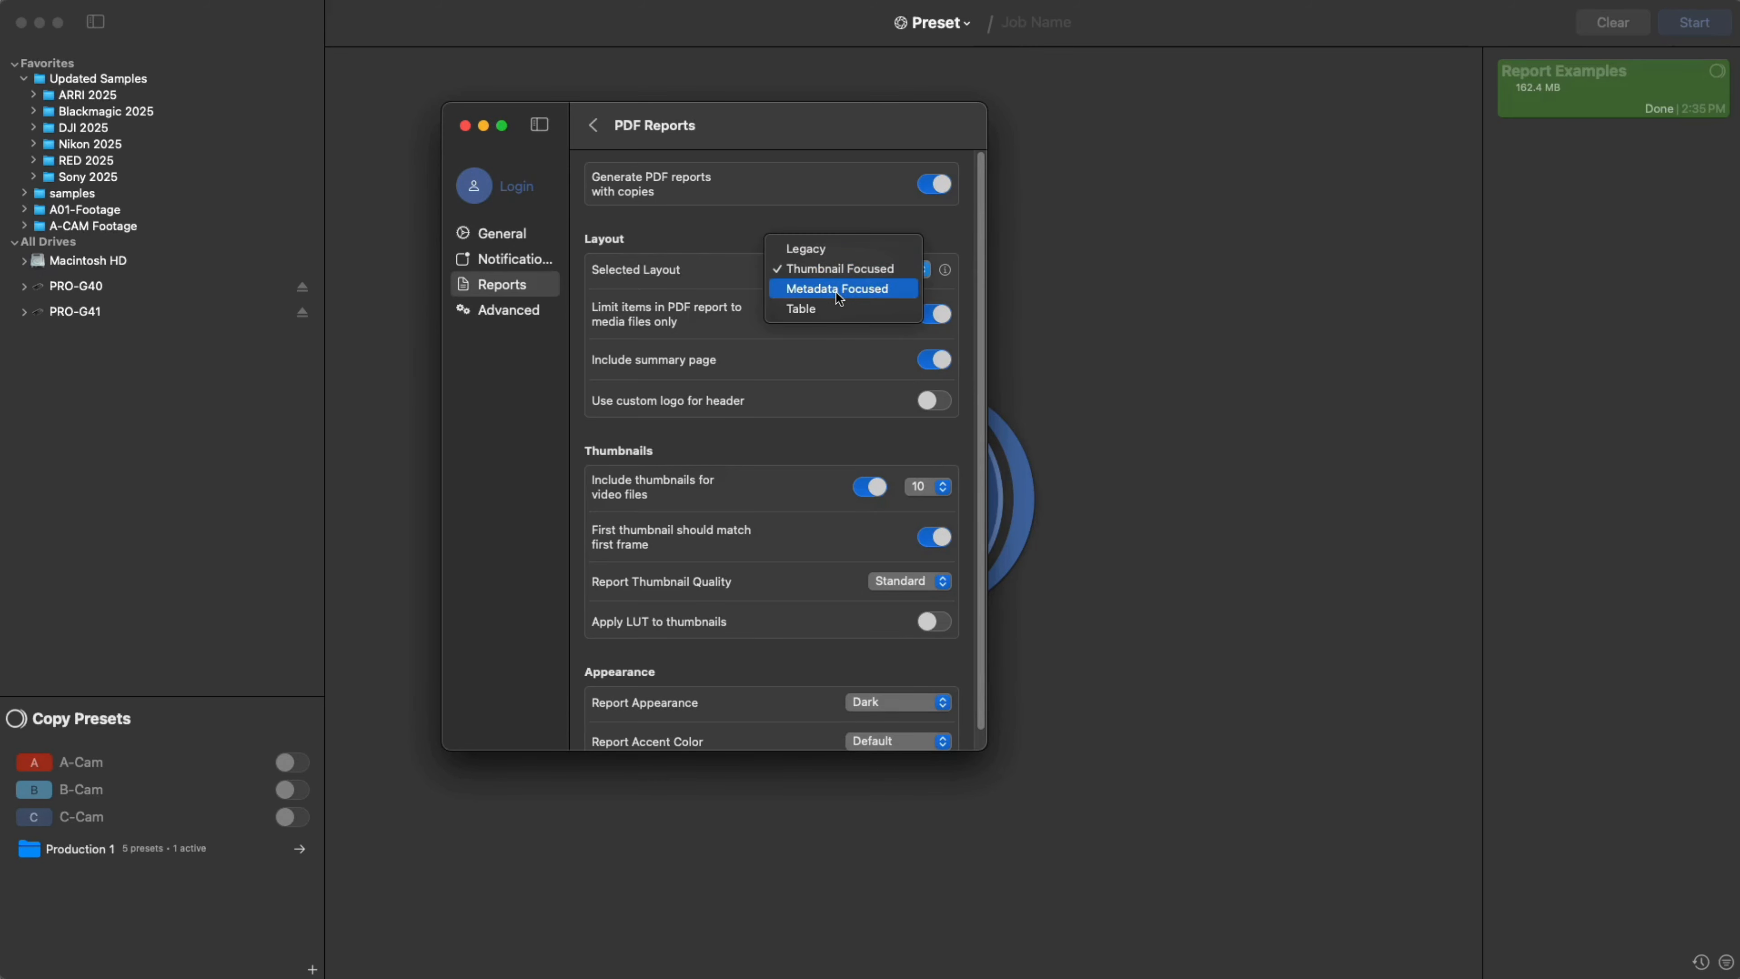
left_click(836, 292)
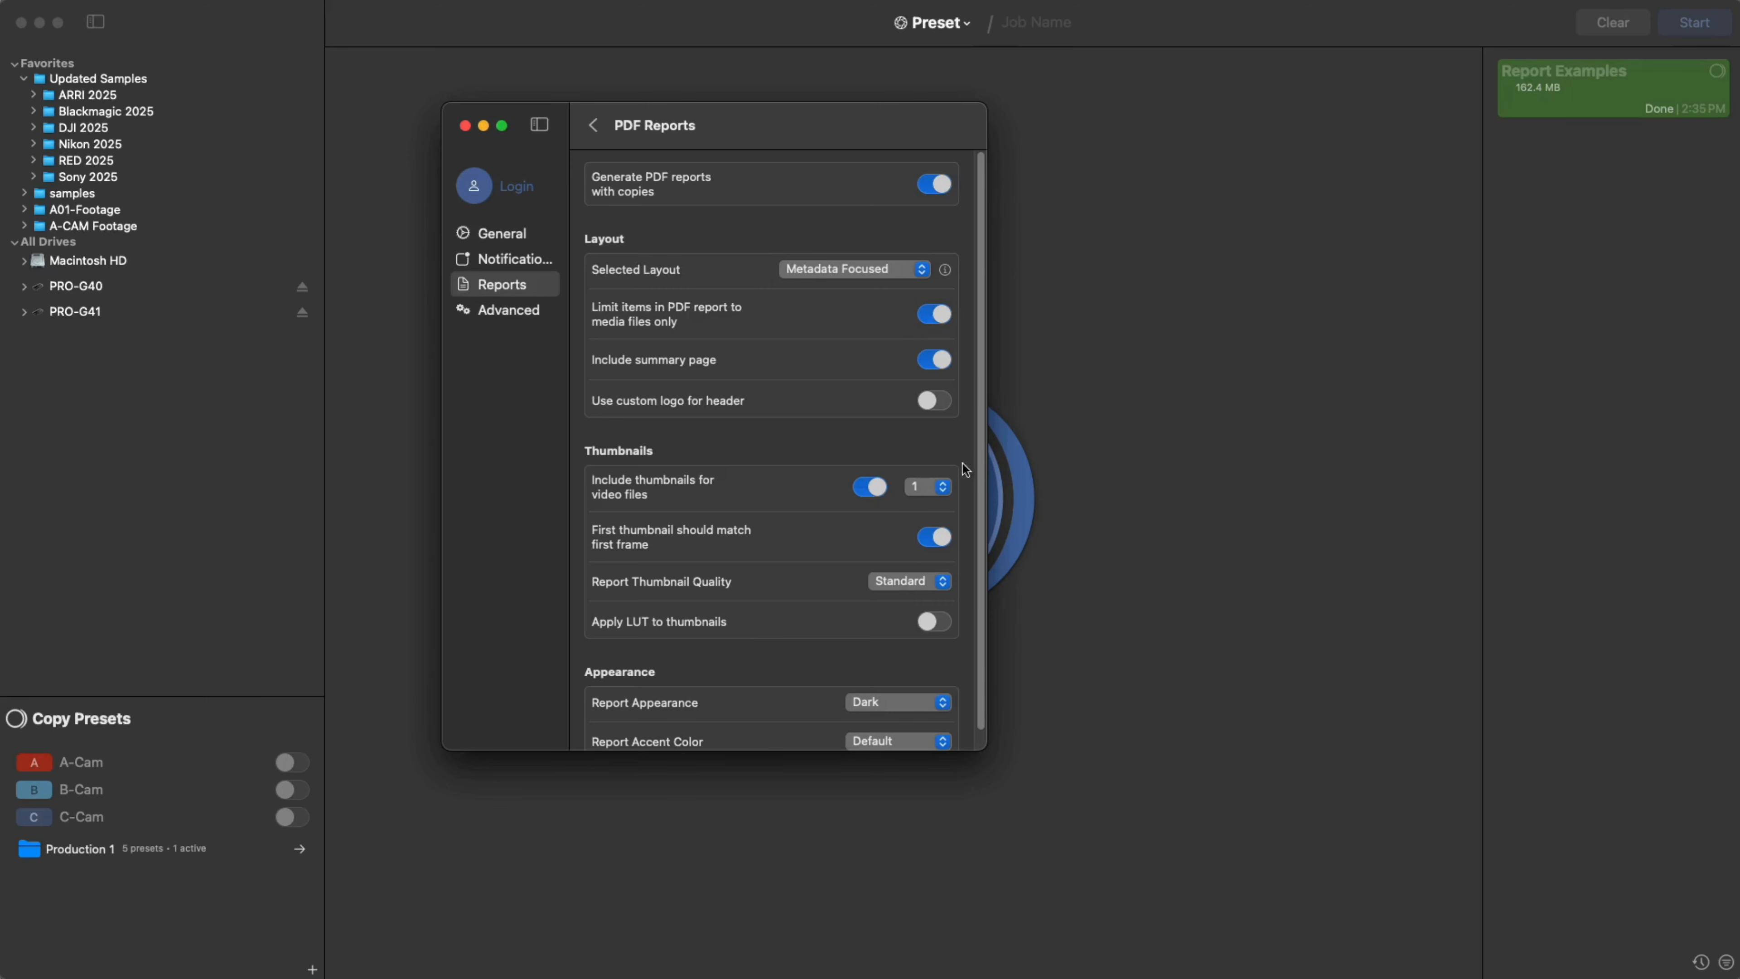
left_click(851, 272)
left_click(844, 255)
left_click(908, 485)
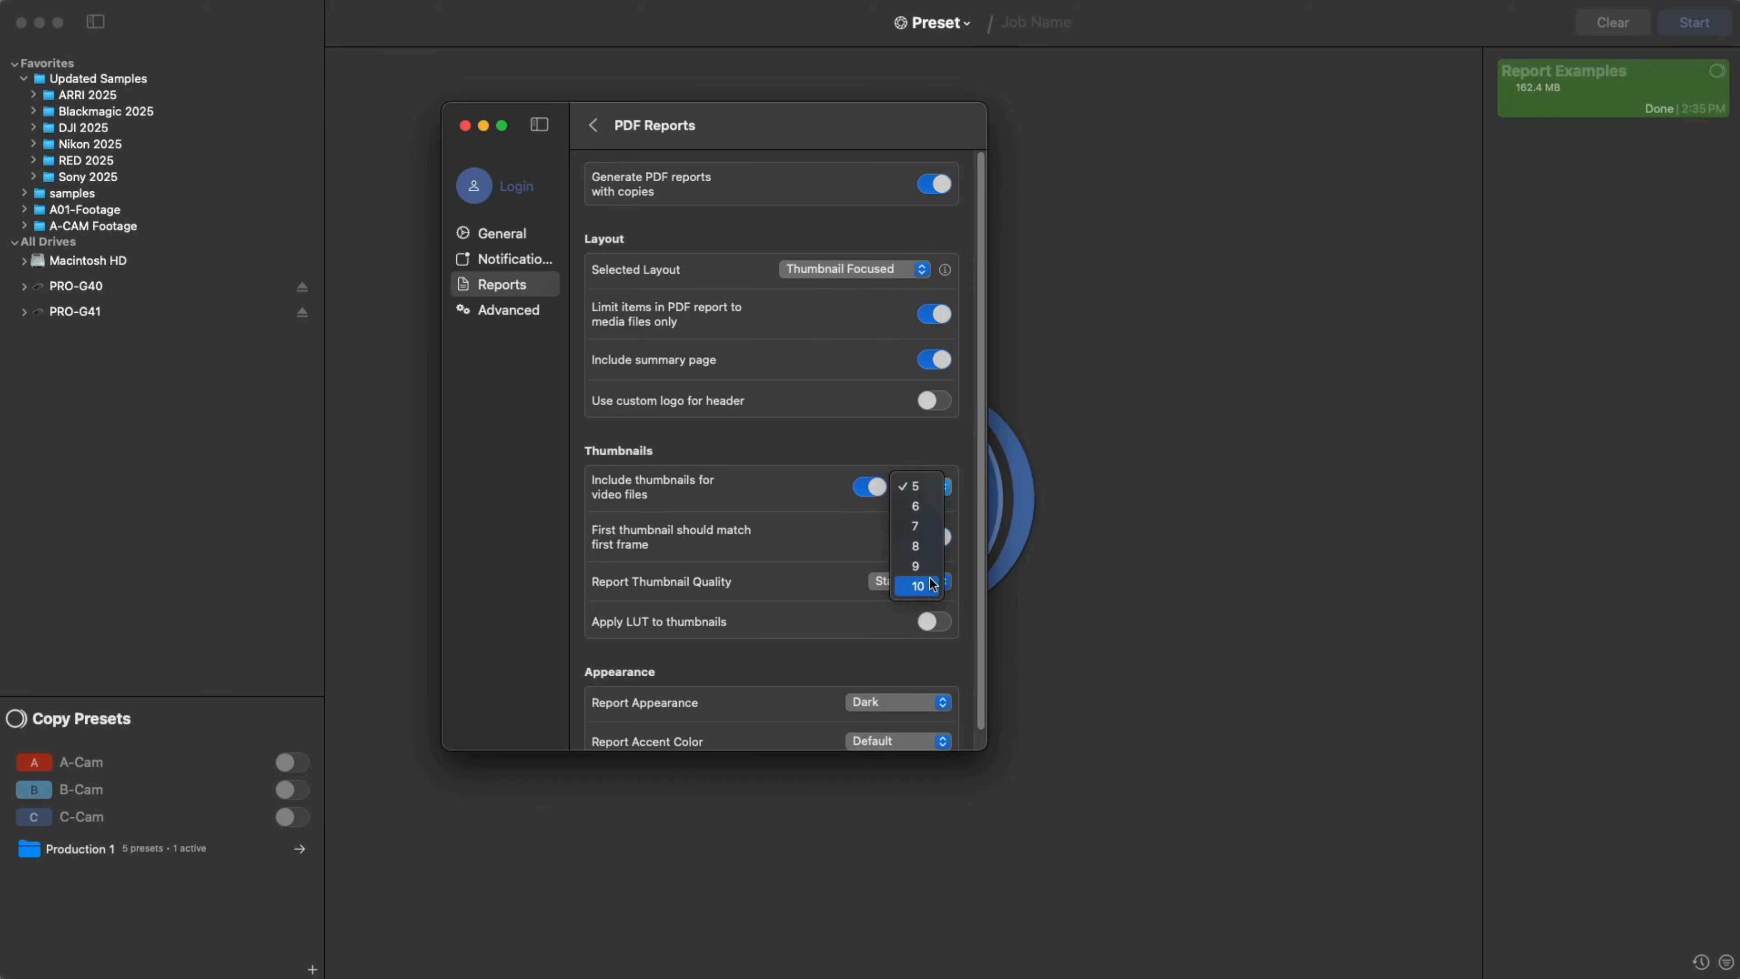
left_click(913, 564)
Step: Keep the report thumbnail quality at Standard and apply the Waves.cube LUT to the thumbnails
left_click(879, 580)
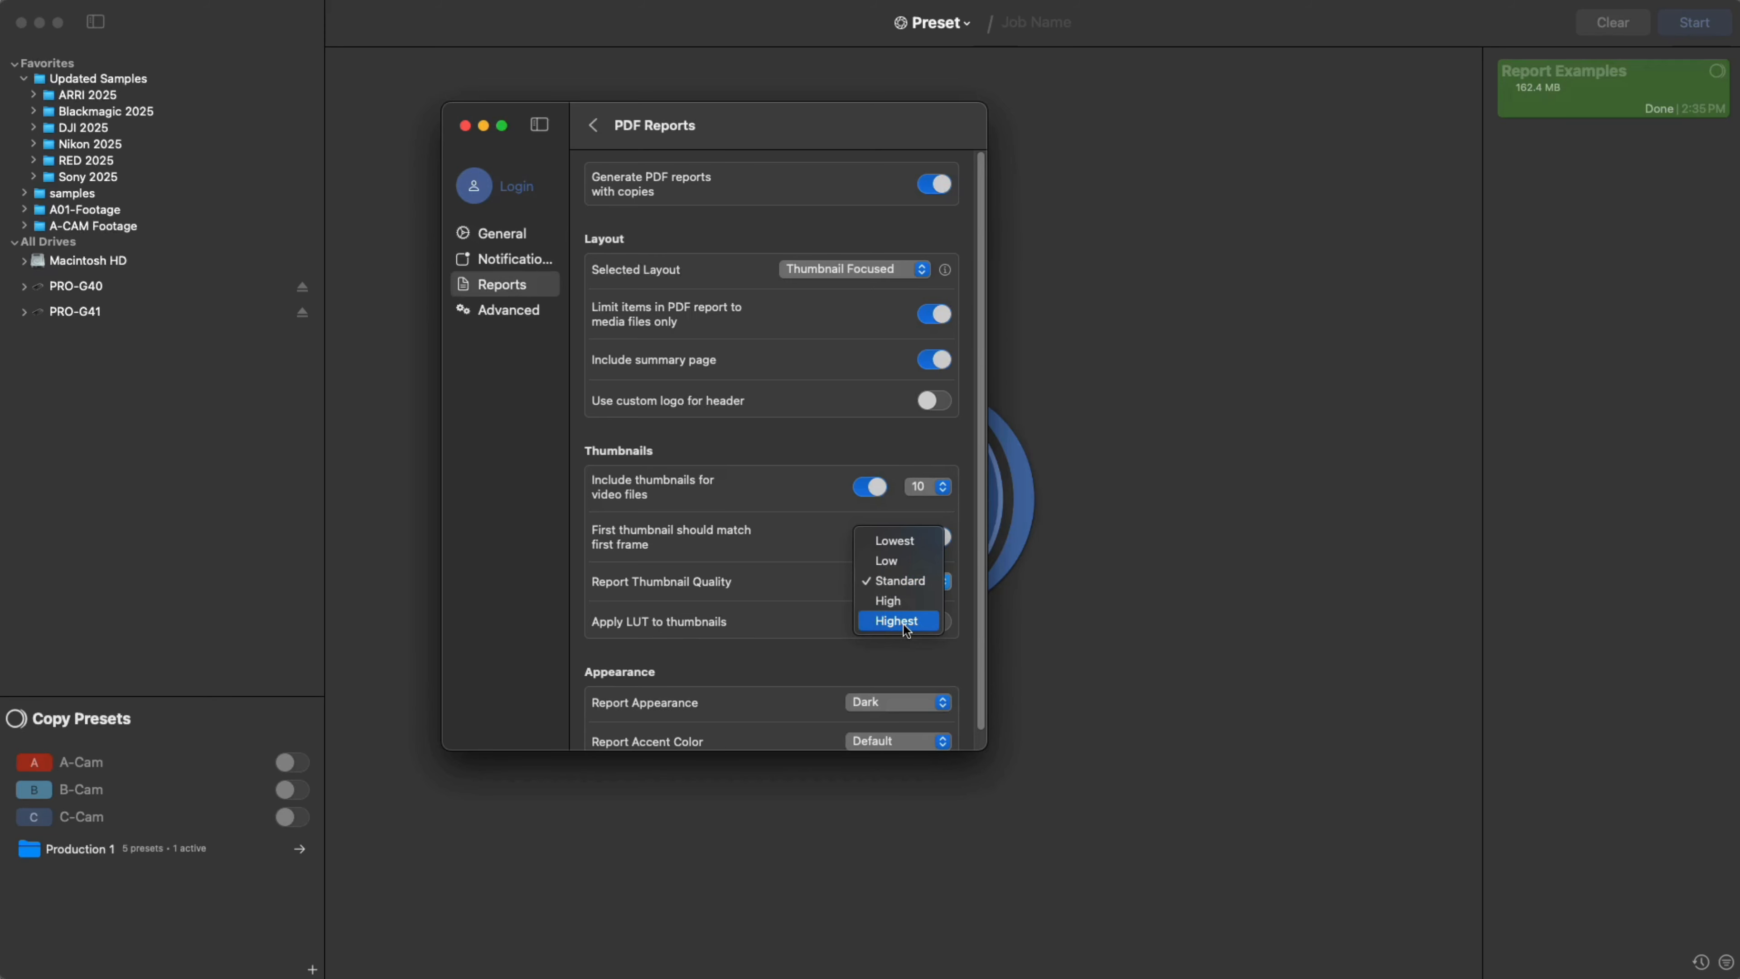
left_click(812, 526)
left_click(933, 620)
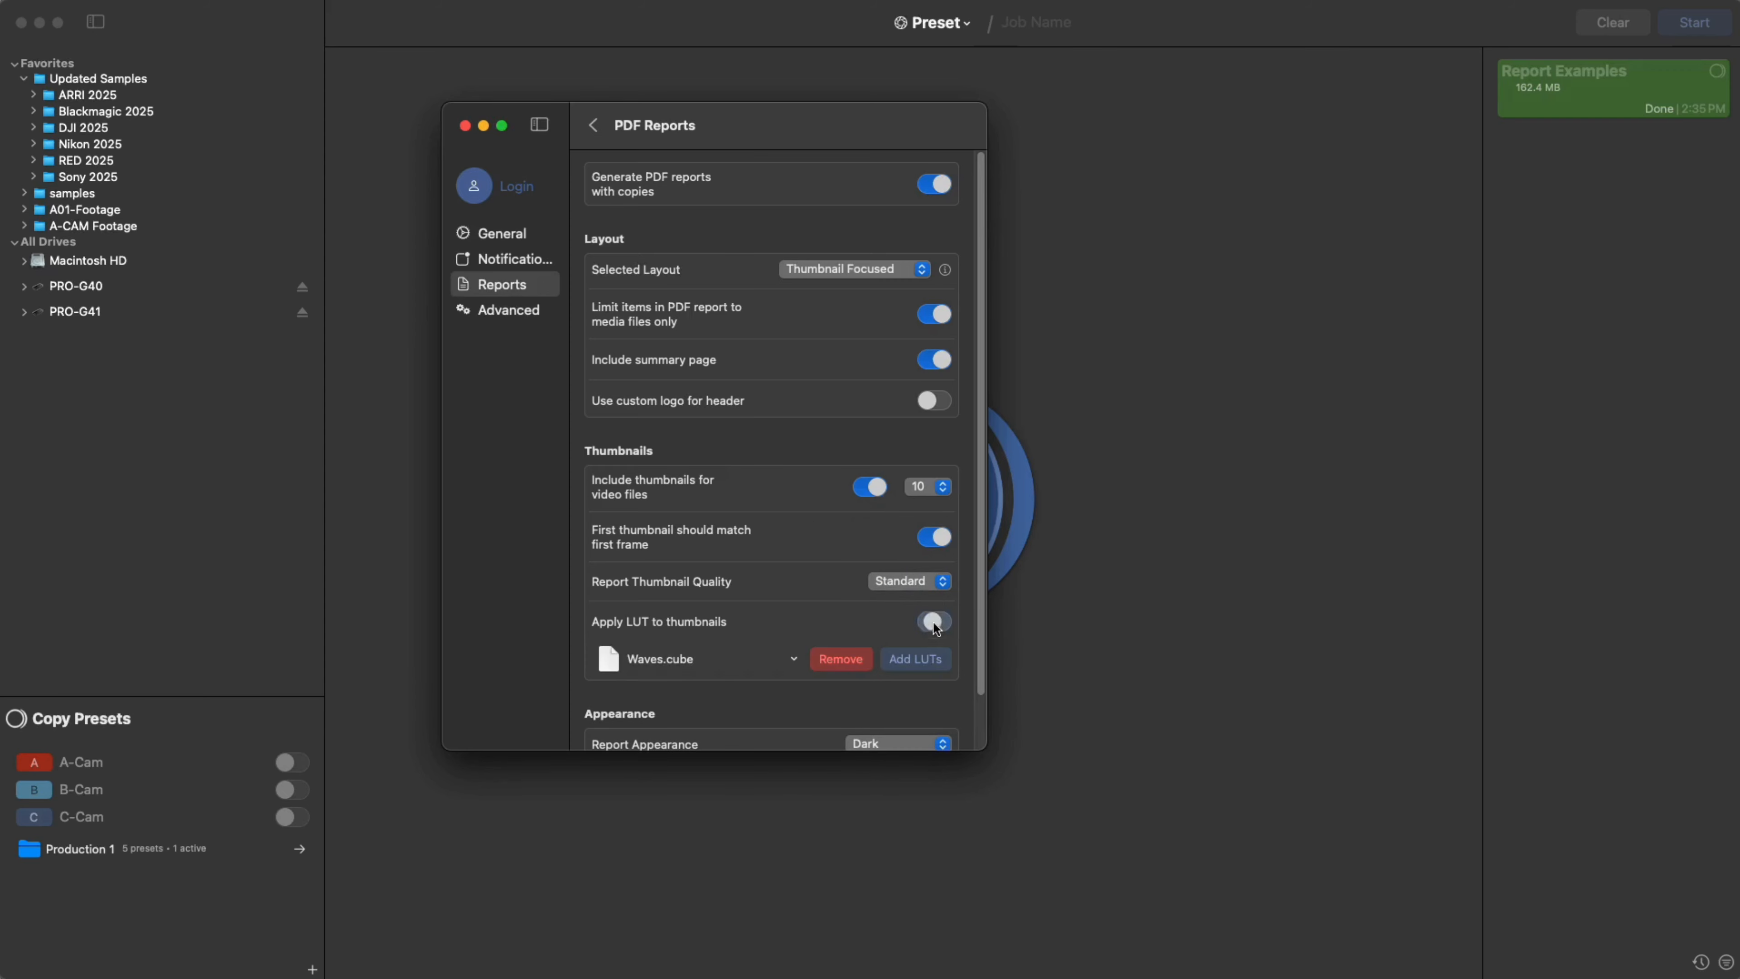
scroll(788, 600, "down", 2)
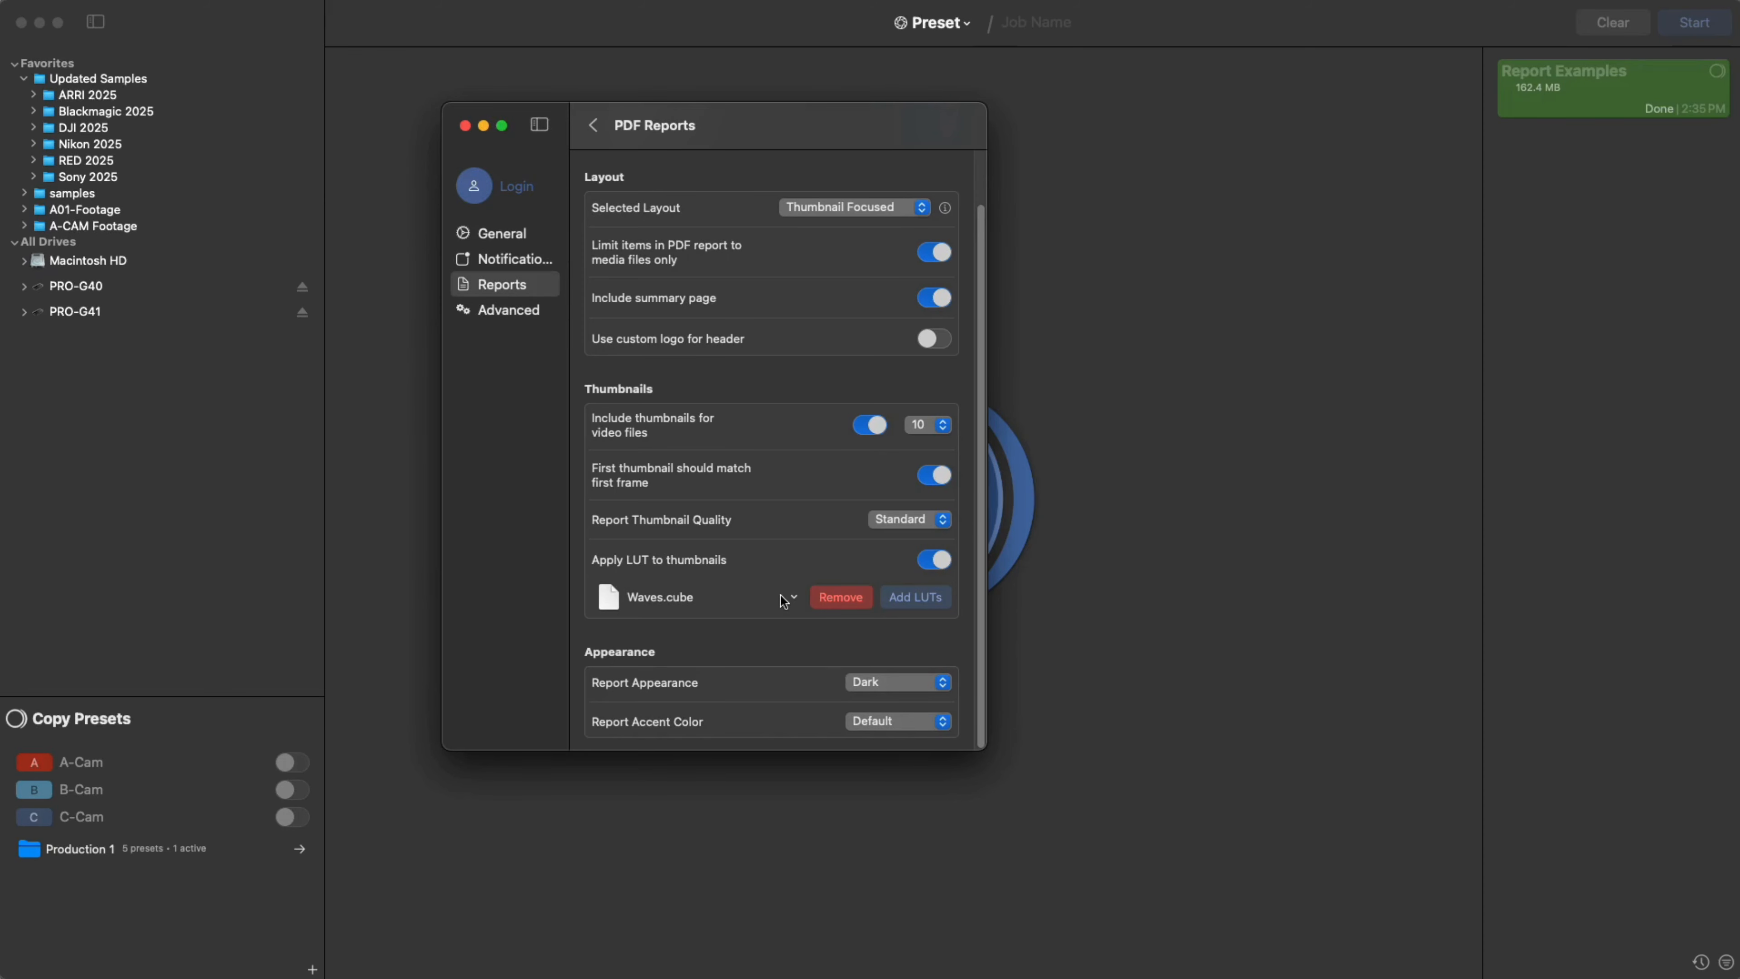
left_click(789, 599)
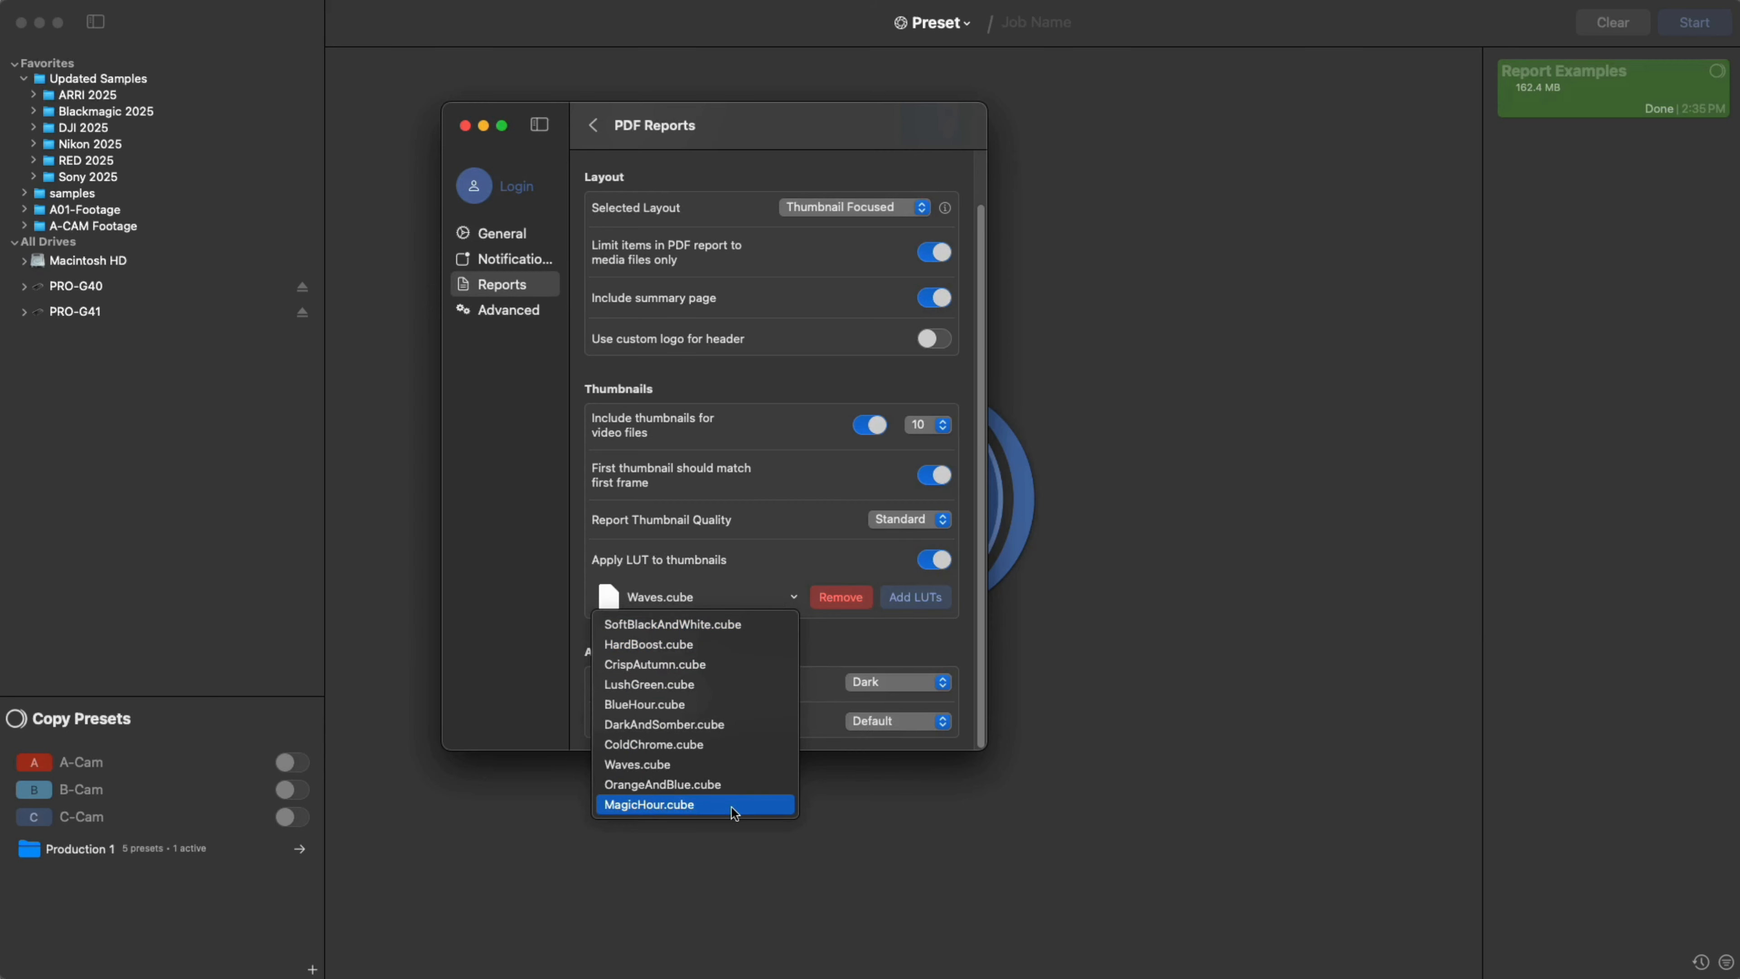
left_click(759, 544)
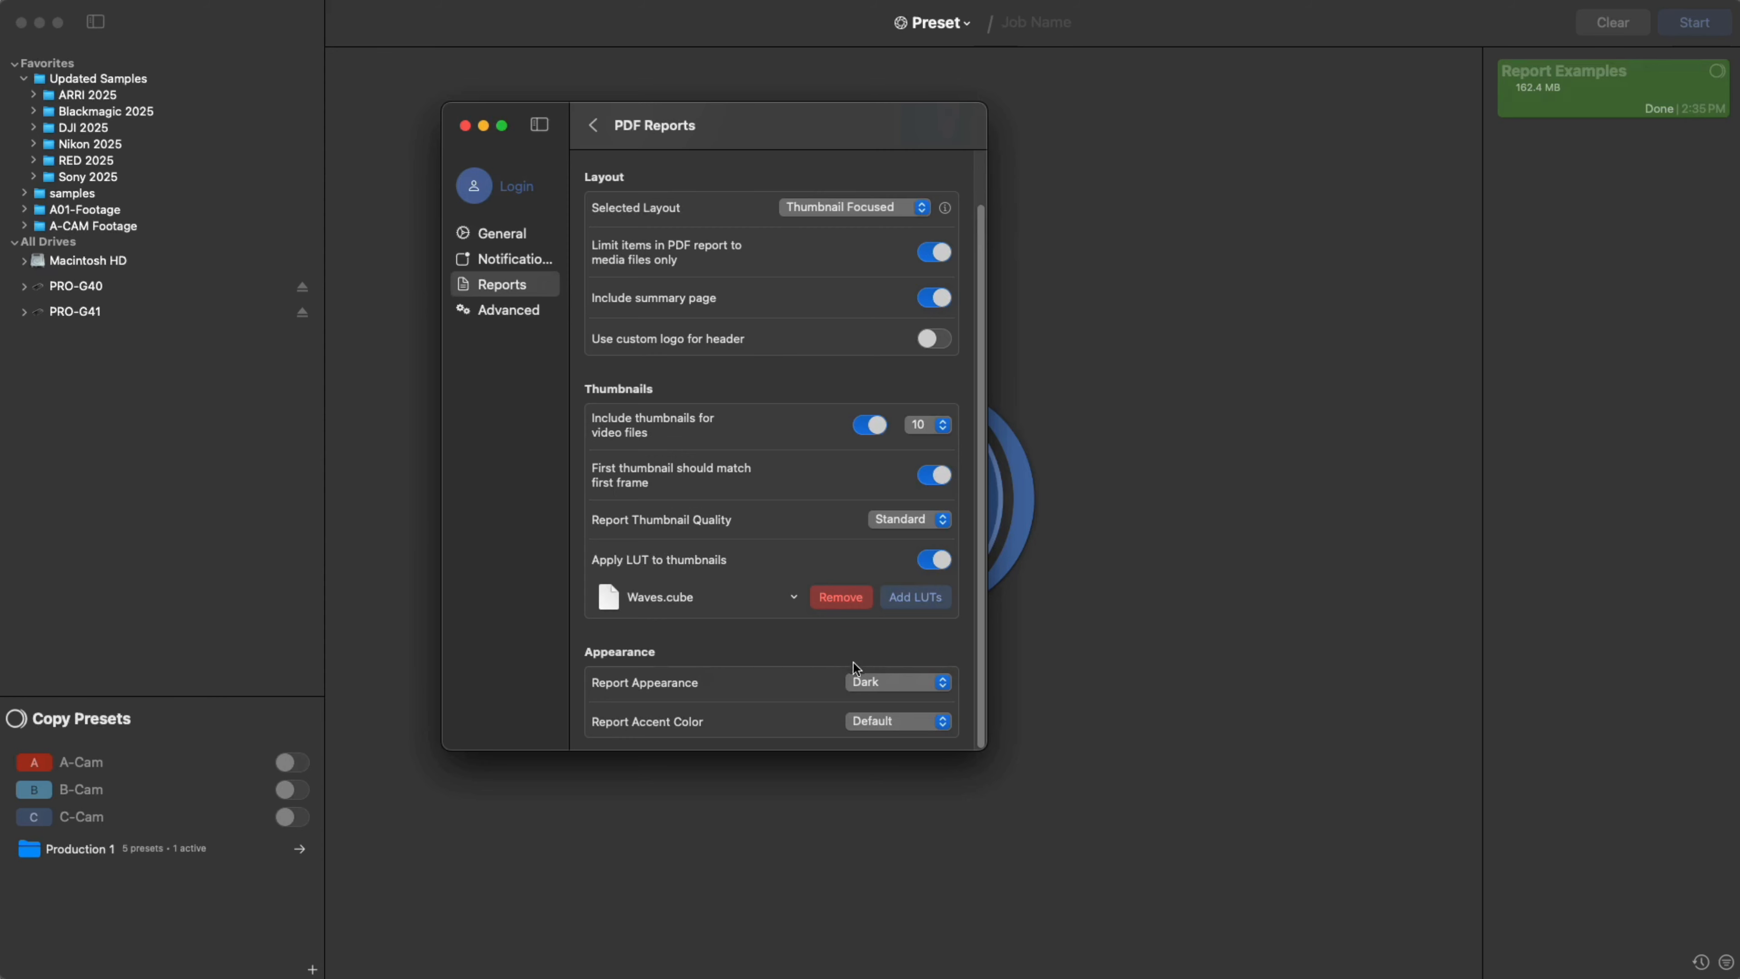
Step: Look through the appearance and accent color options for PDF reports, keeping Dark and Default
left_click(868, 681)
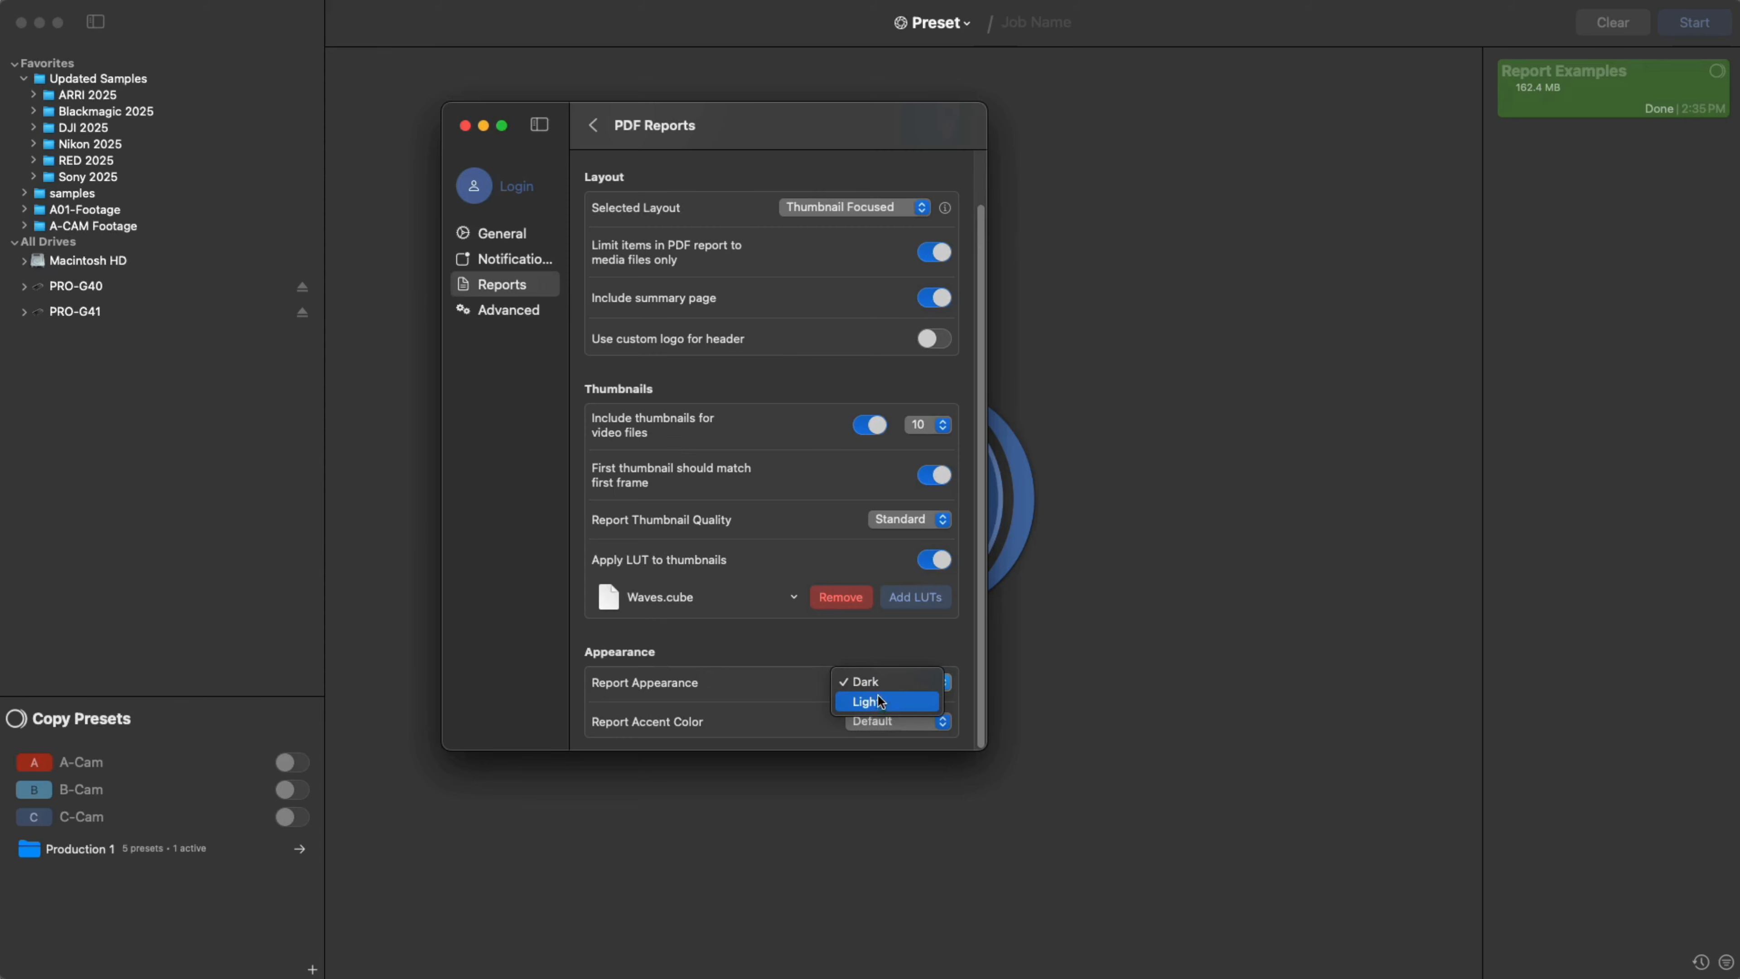
left_click(876, 651)
left_click(871, 722)
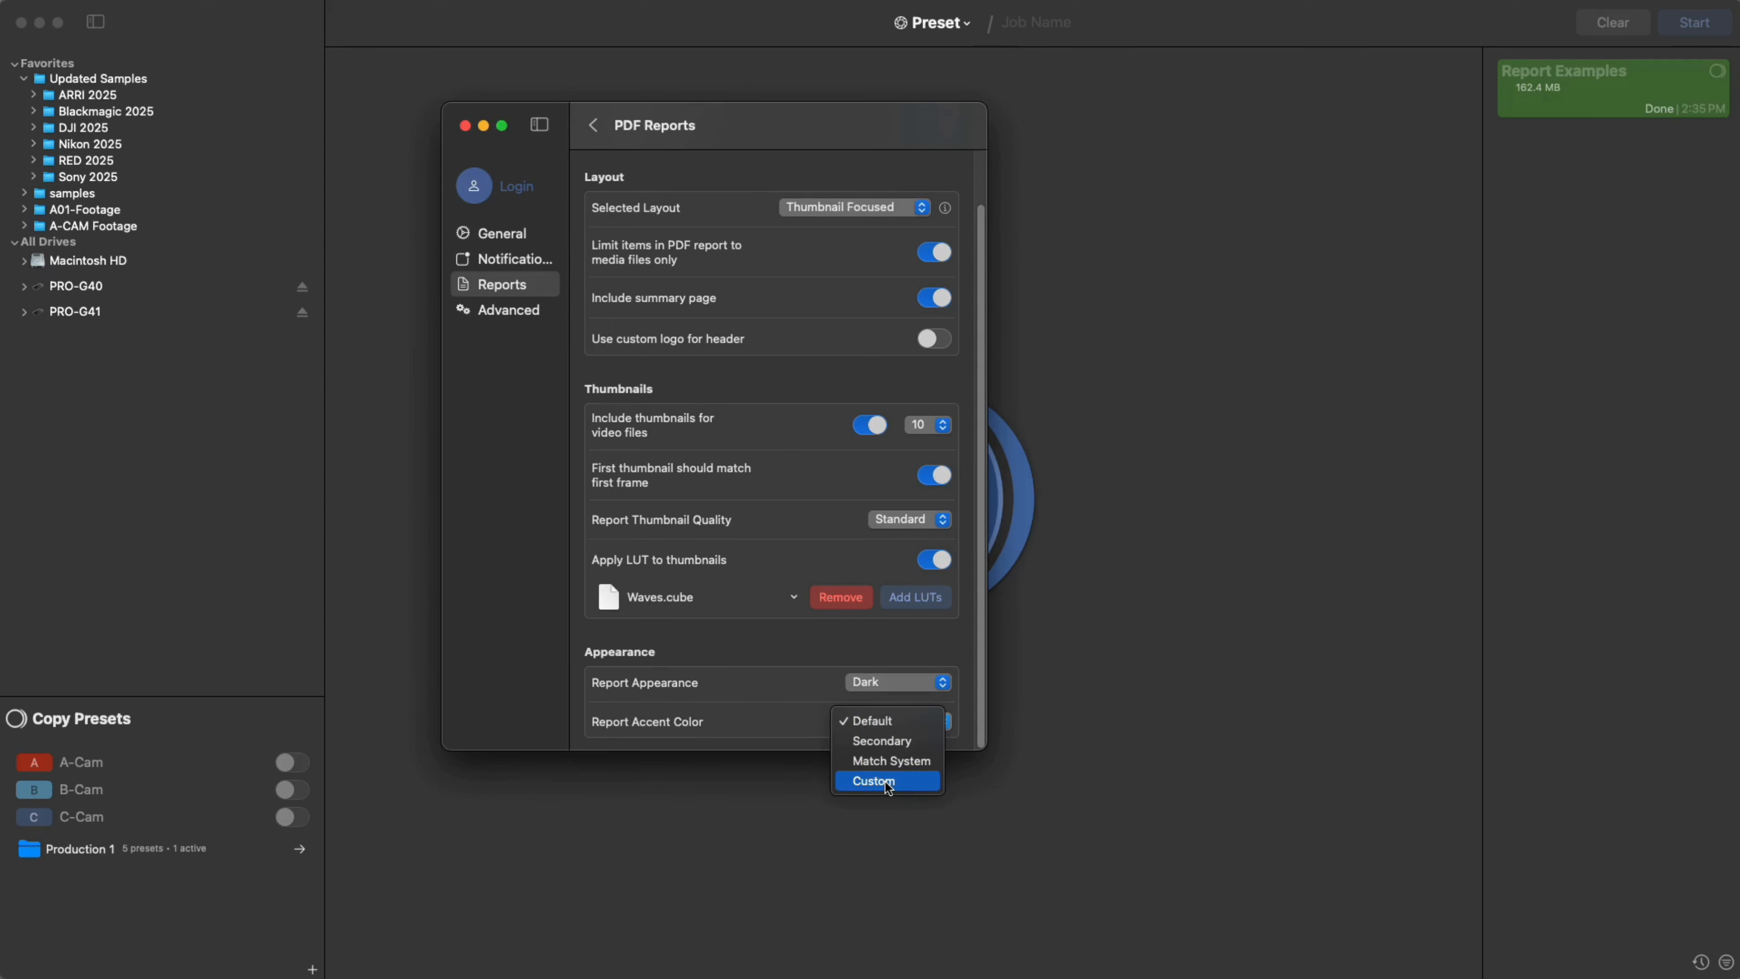
left_click(809, 730)
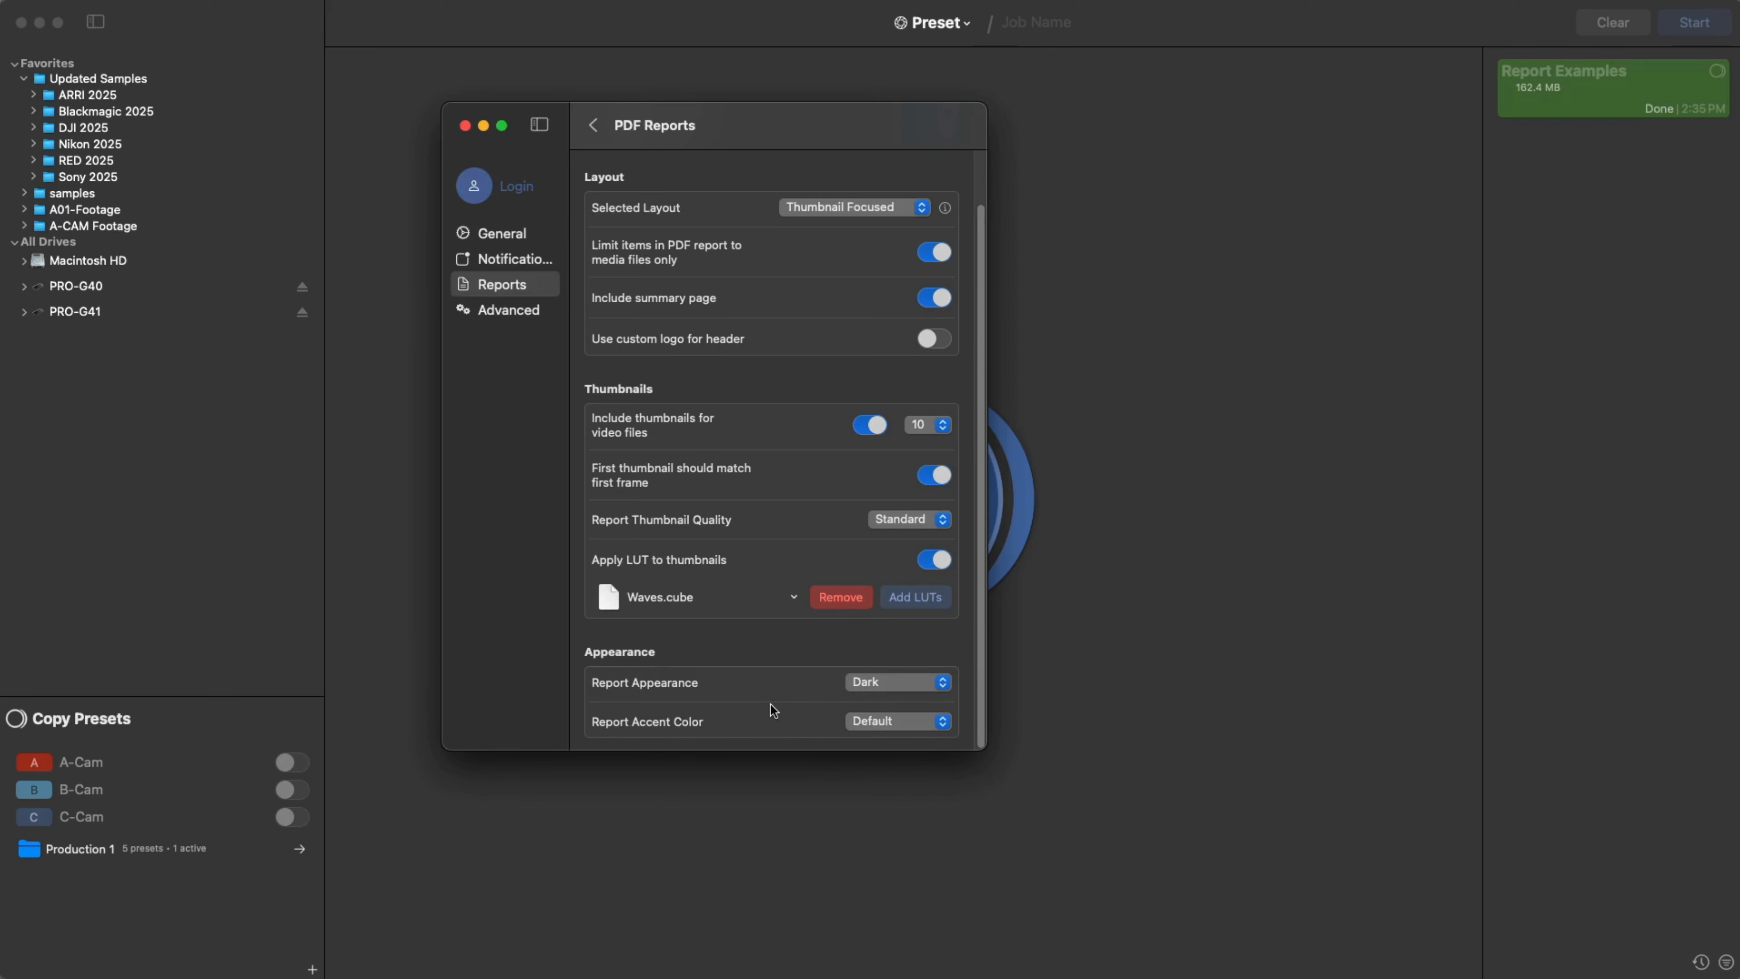
Step: Check the CSV and TXT report generation settings and close the preferences
left_click(593, 125)
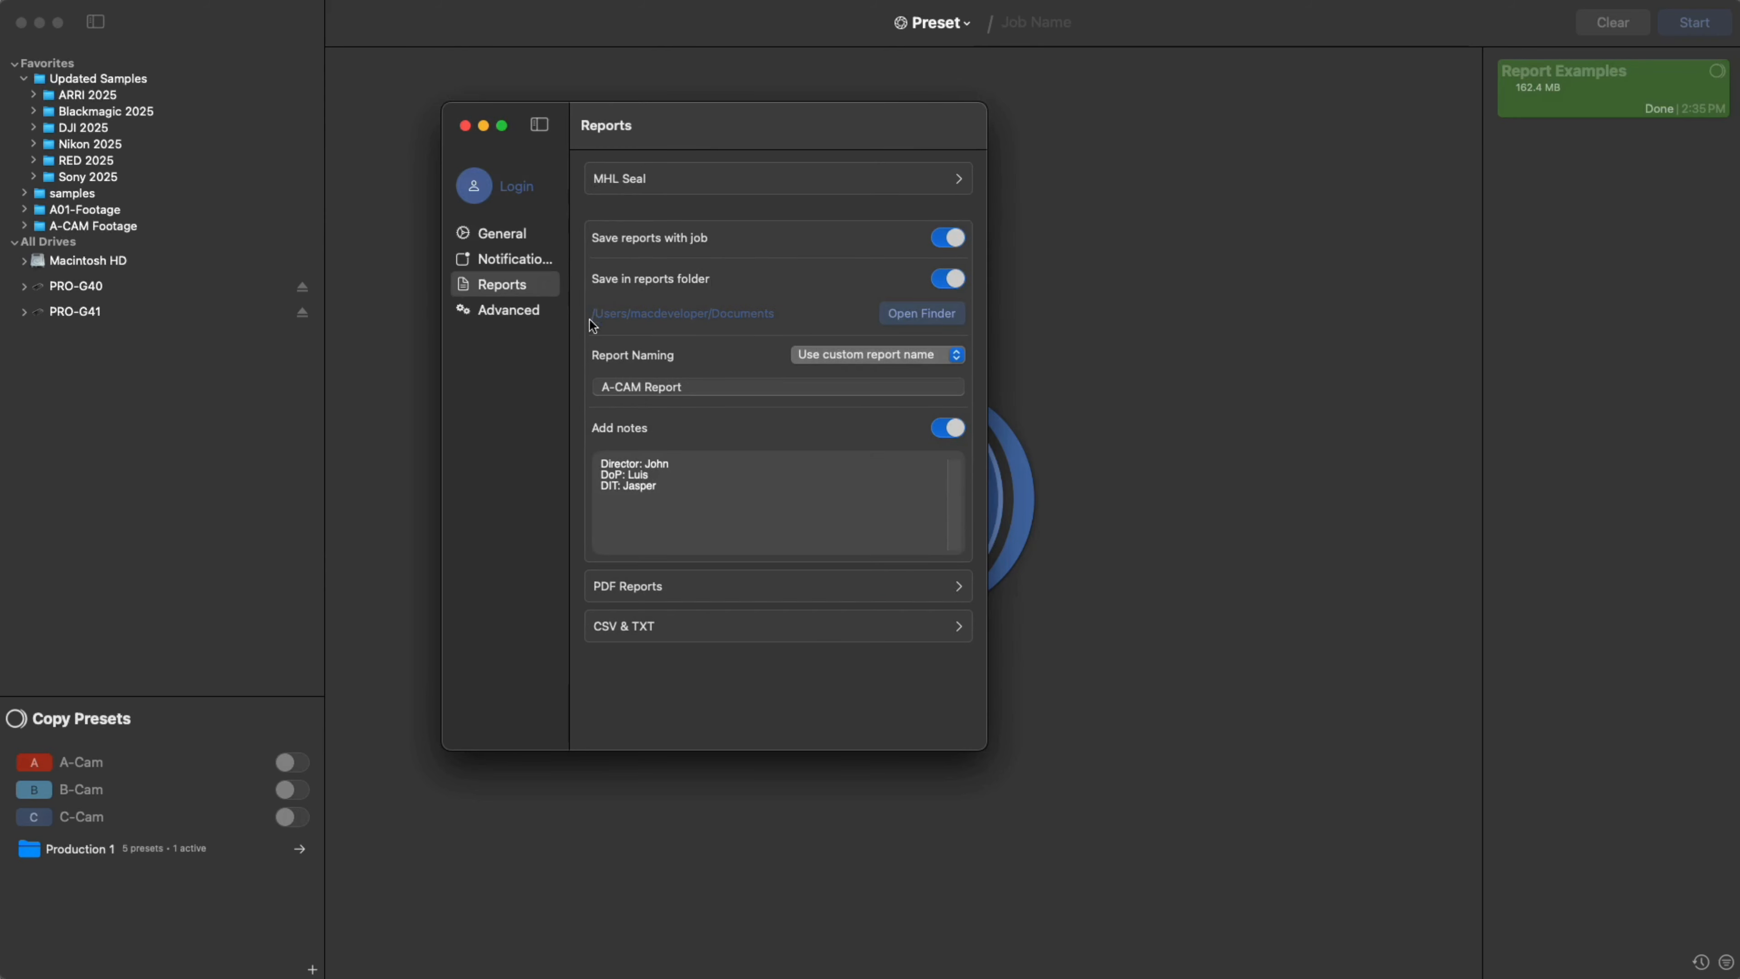
left_click(653, 631)
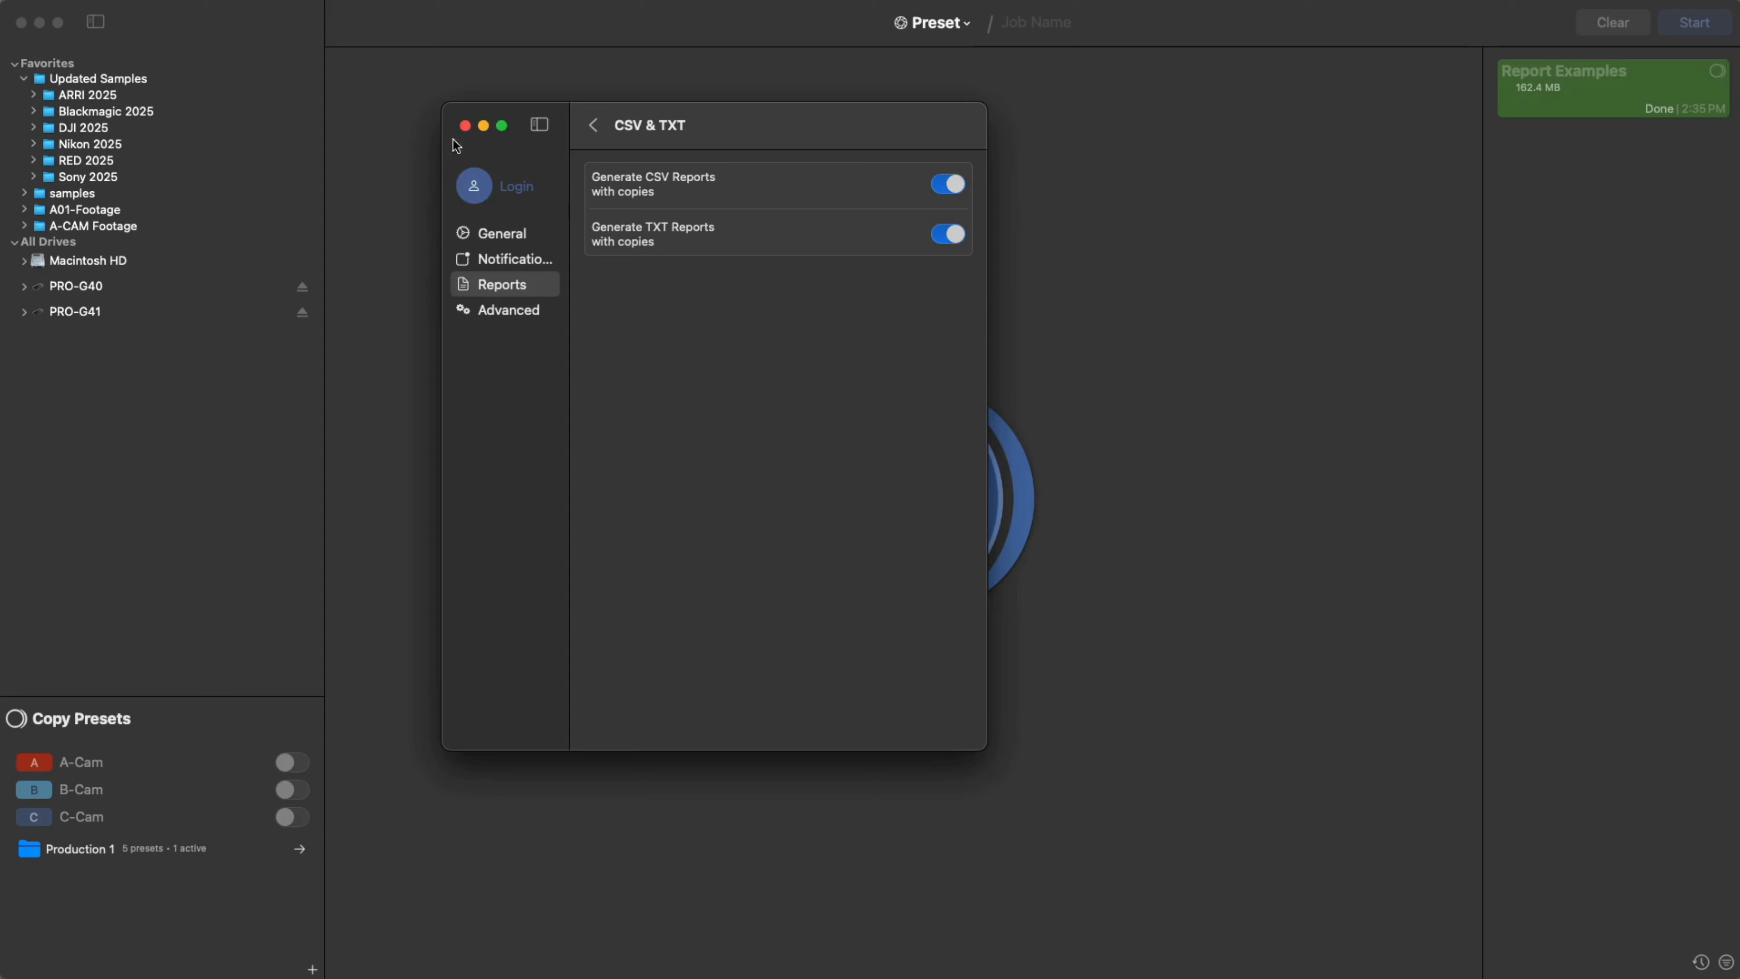
left_click(464, 125)
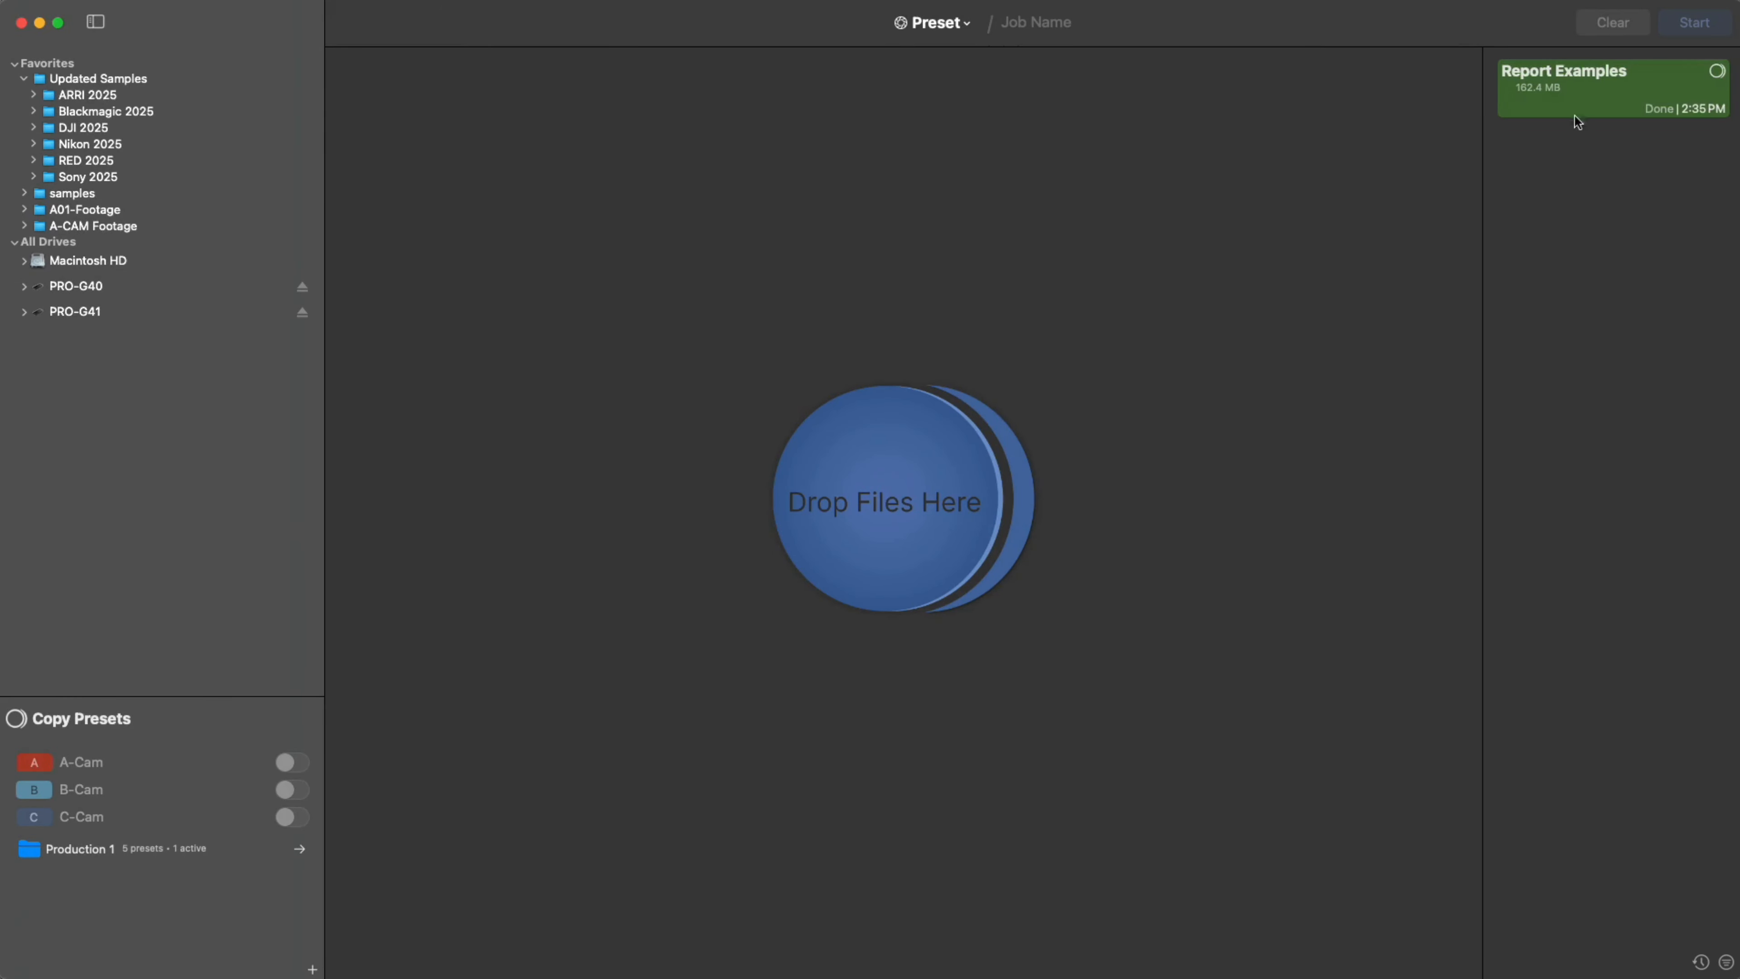
Step: Preview the MHL, PDF, TXT and CSV reports of the finished Report Examples job and close its details
left_click(1589, 99)
left_click(1445, 426)
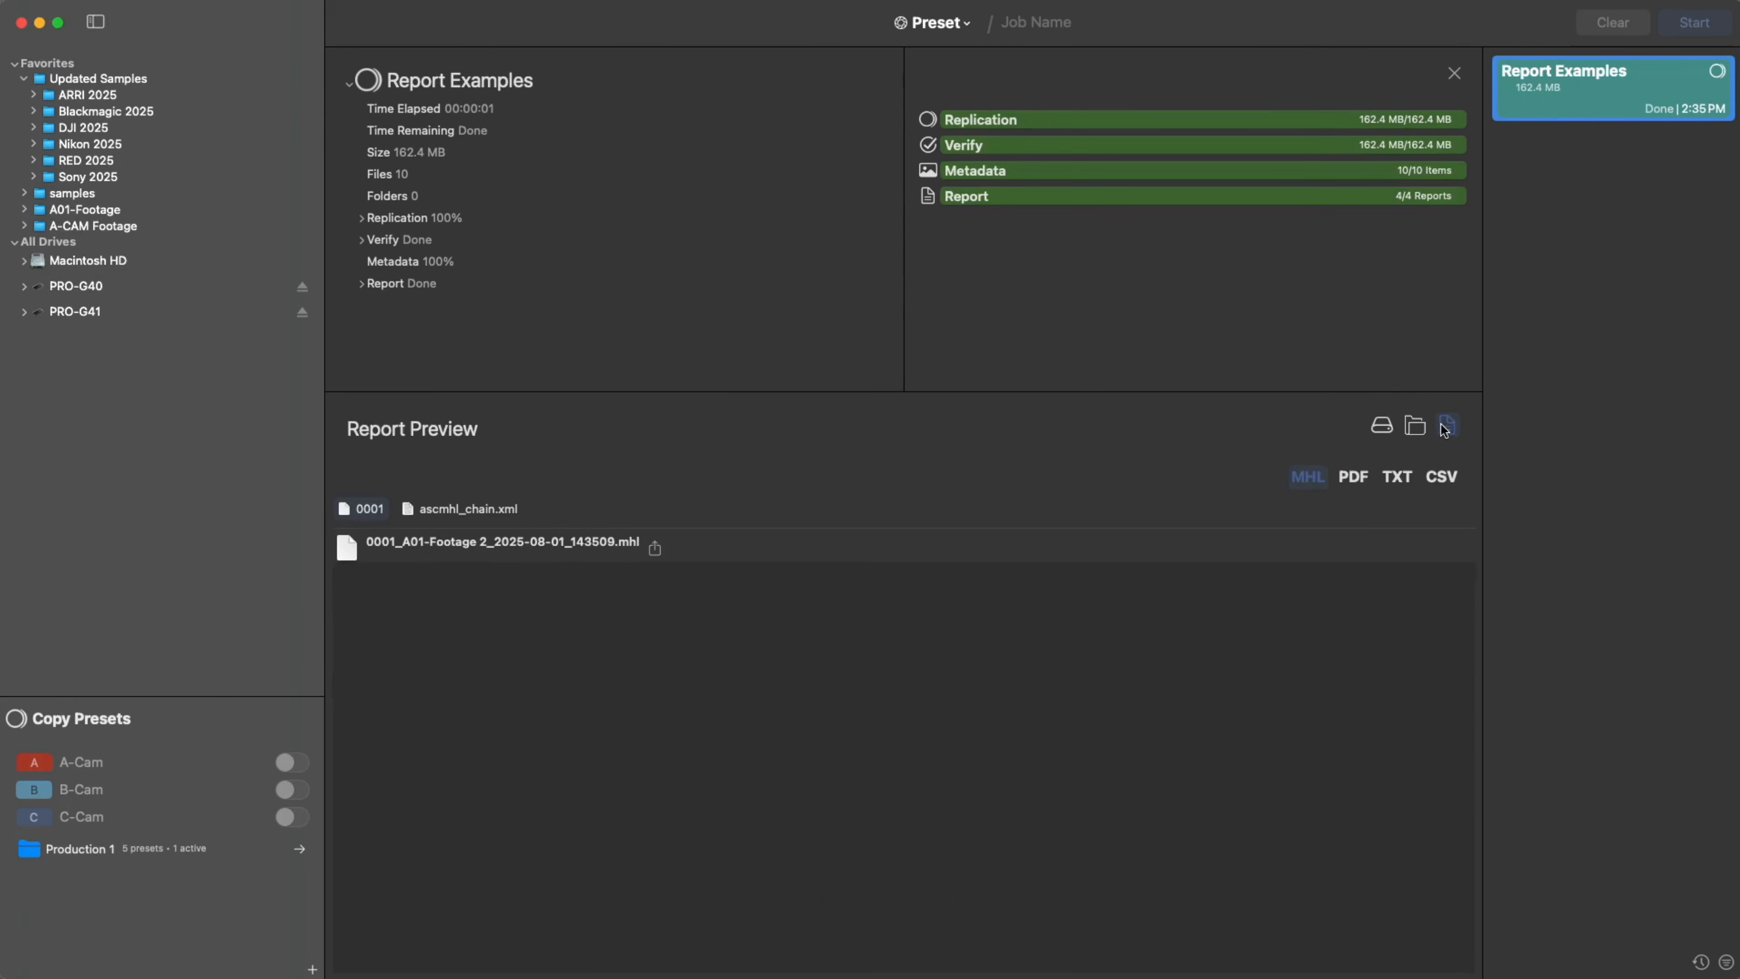
left_click(1354, 477)
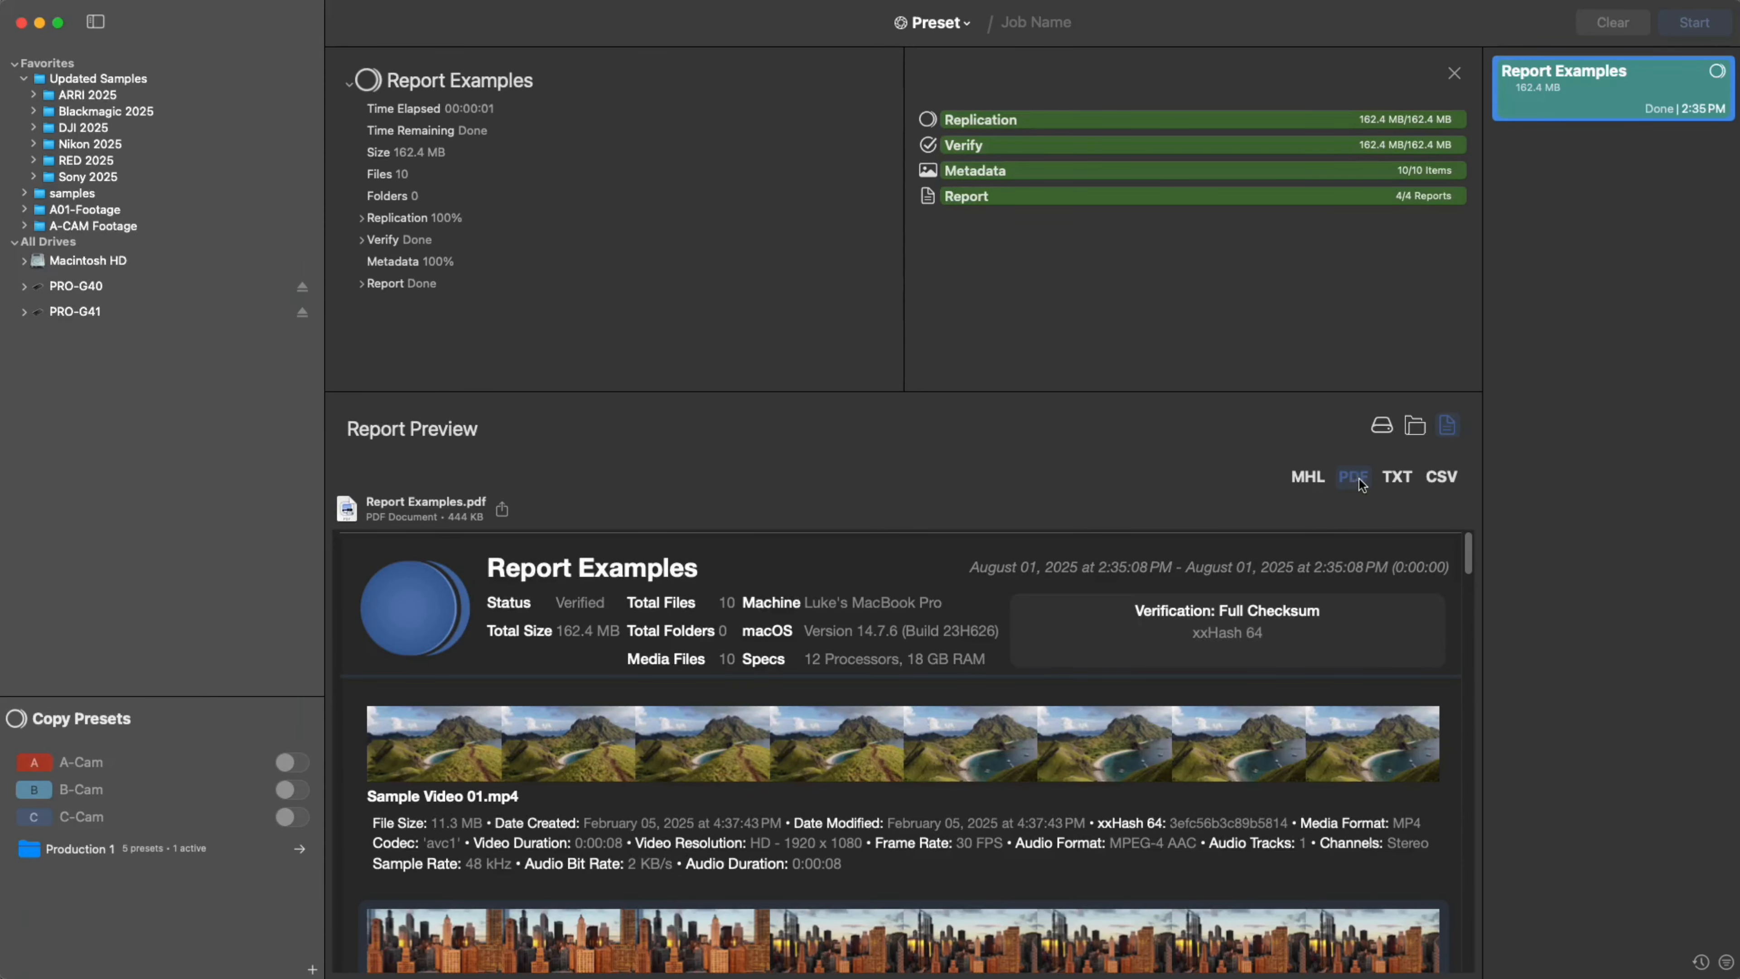
left_click(1395, 478)
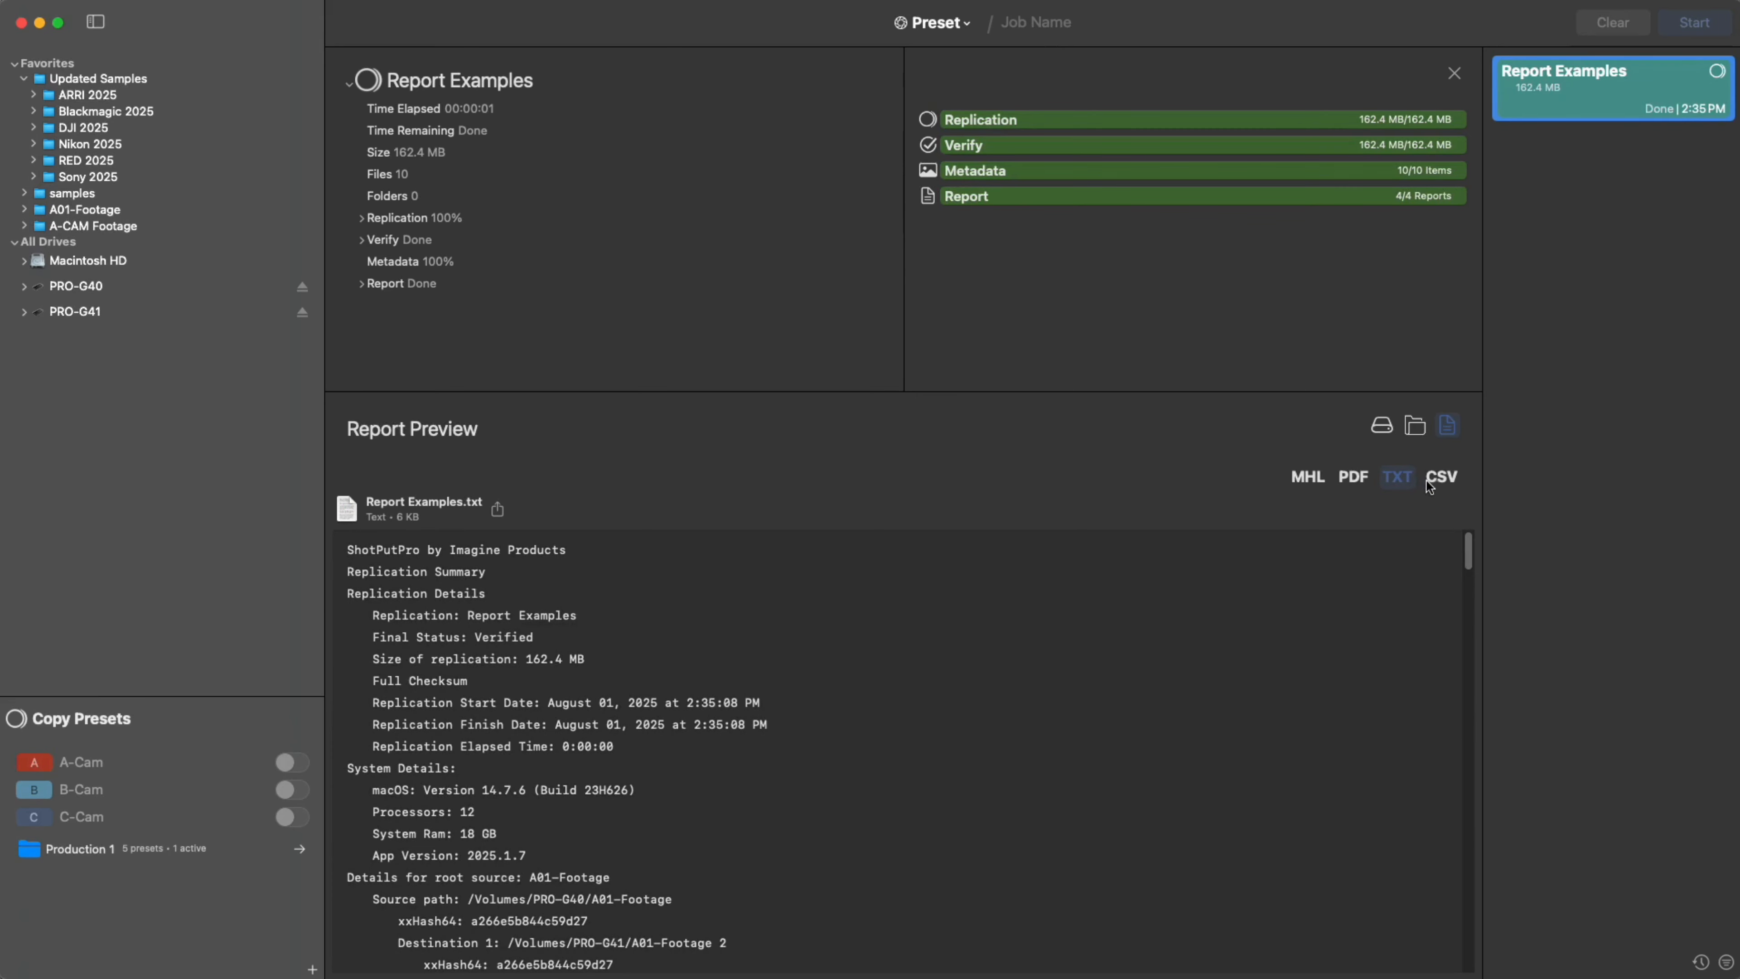
left_click(1441, 480)
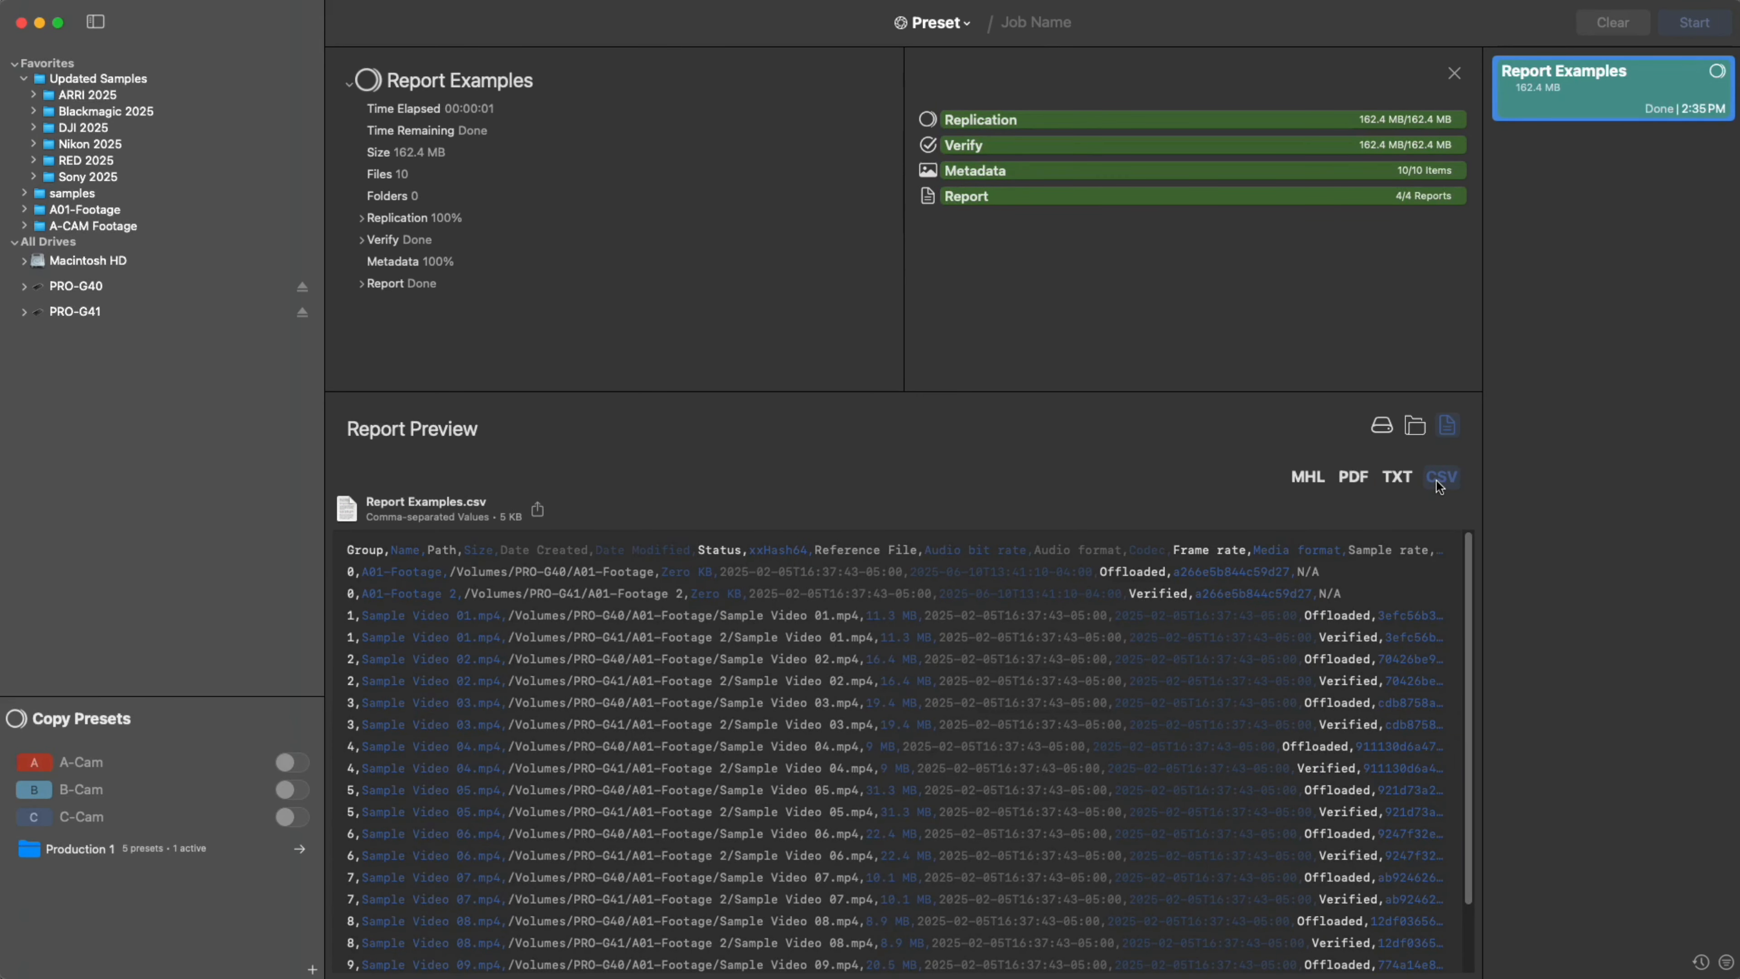
left_click(1459, 79)
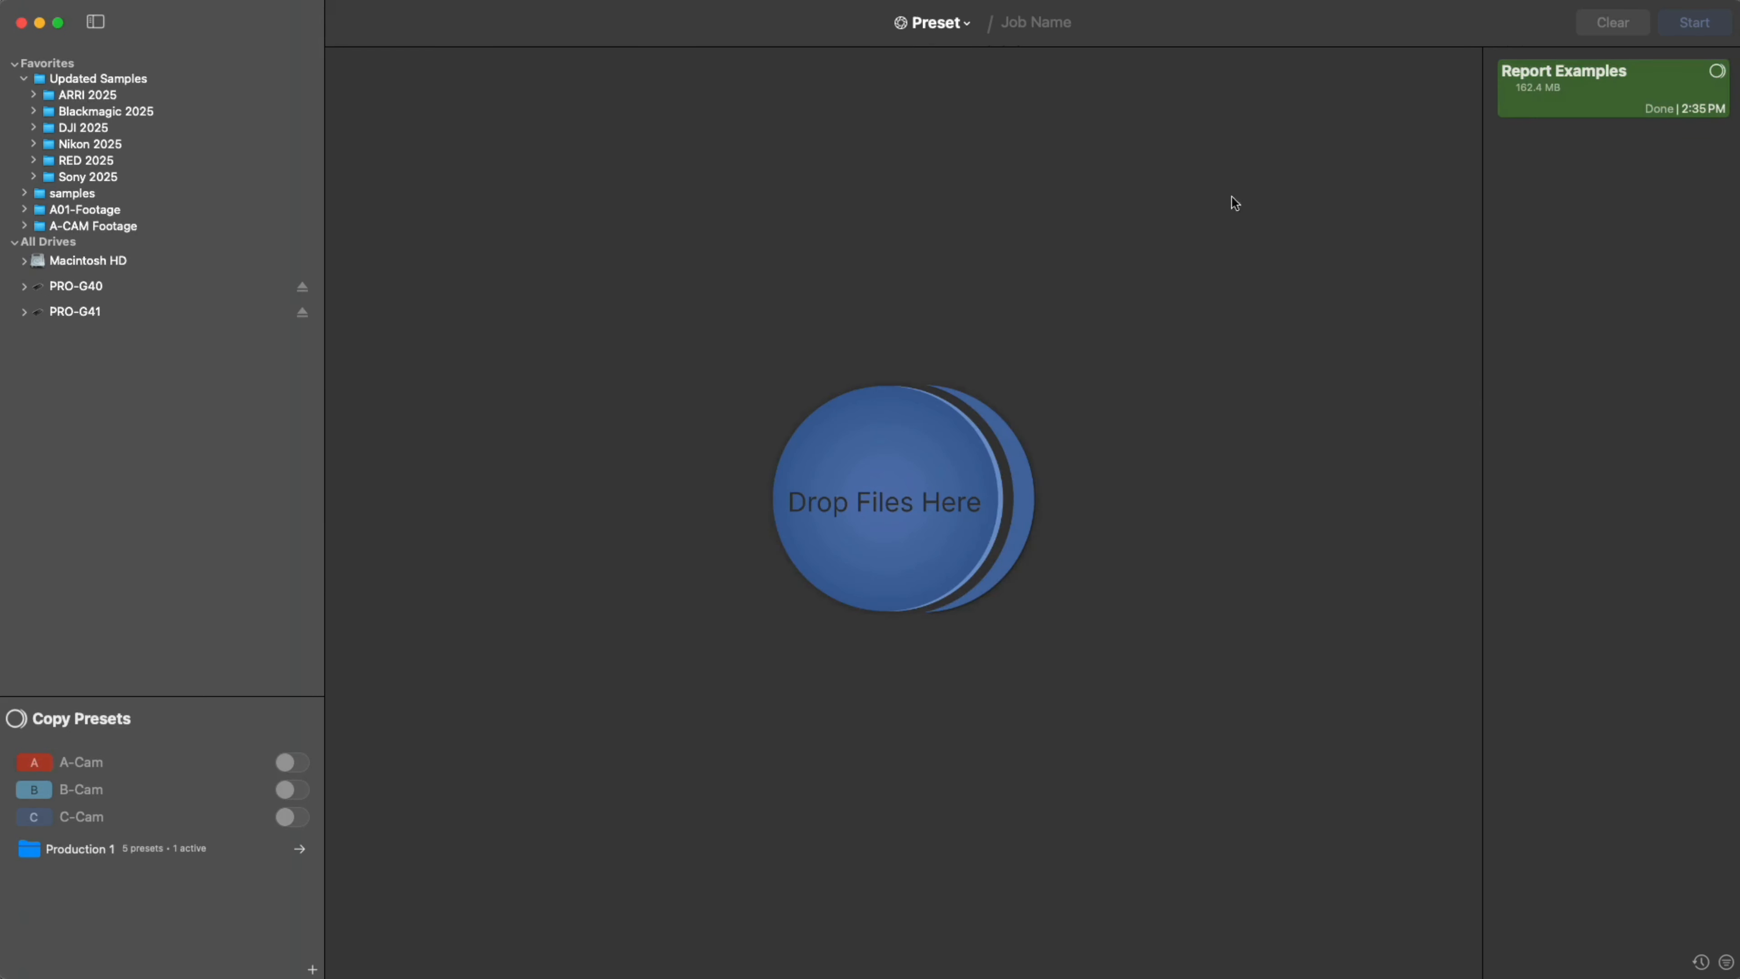